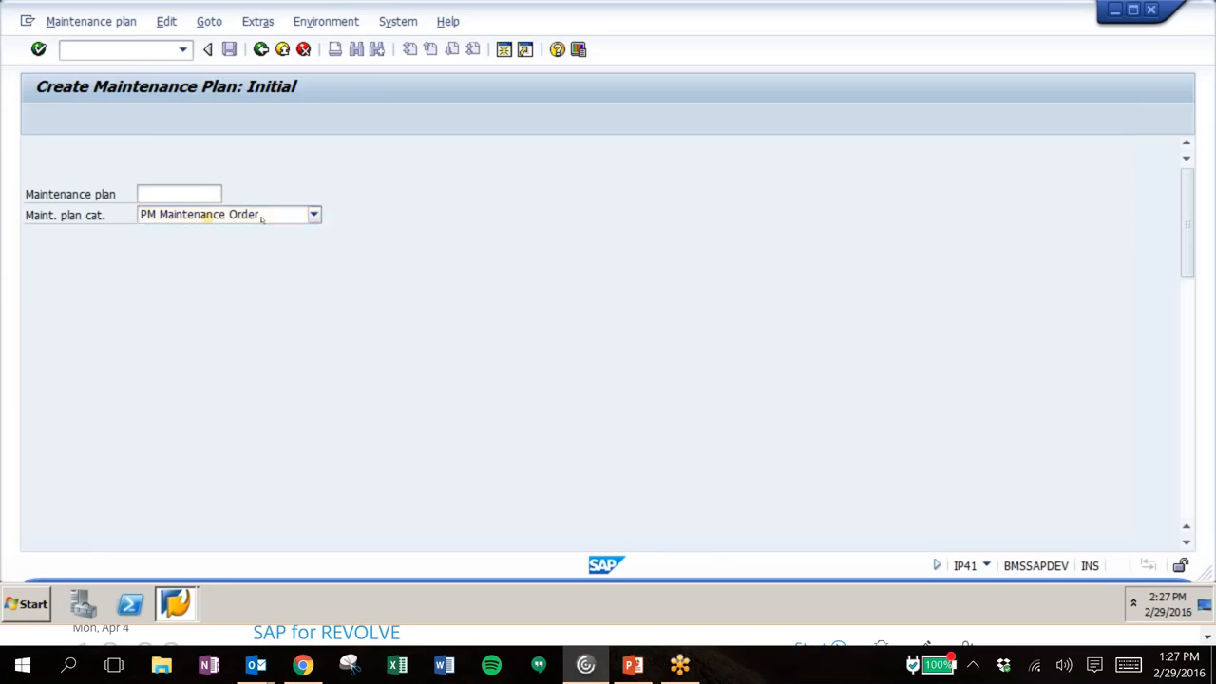
Step: Start a single cycle plan in the PM Maintenance Order category and name it "Repairs for M/V"
key(Return)
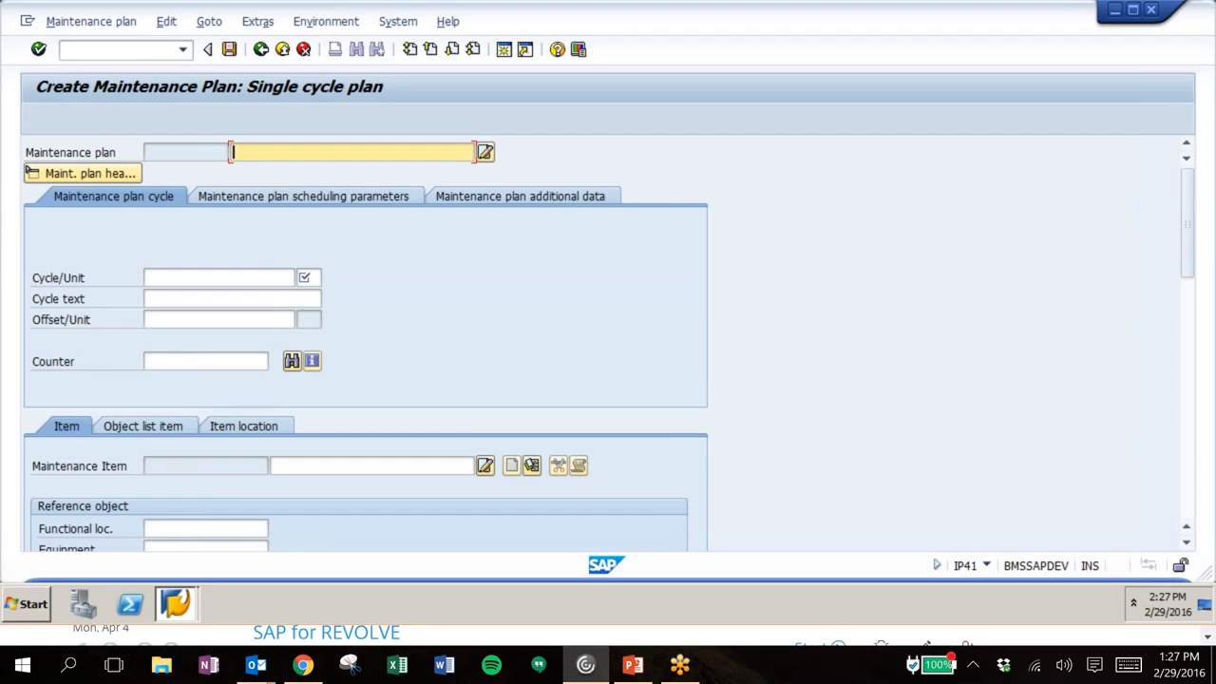
text(R)
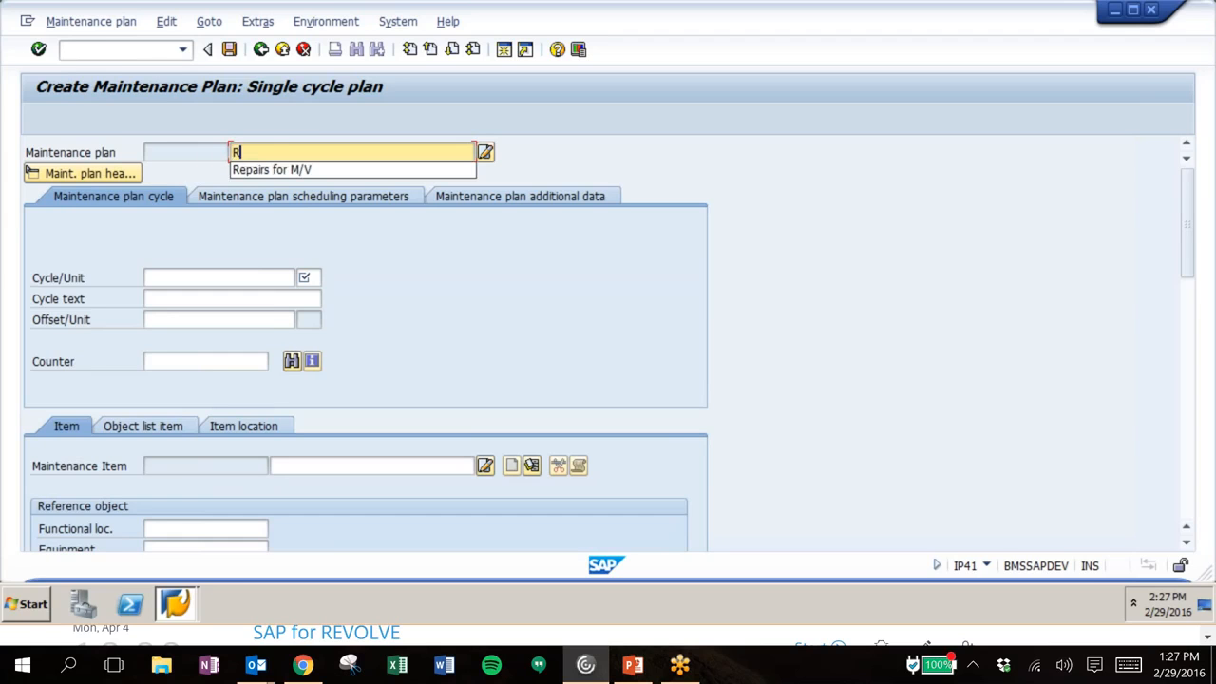
text(epairs fo)
key(BackSpace)
key(BackSpace)
key(BackSpace)
key(BackSpace)
key(BackSpace)
key(BackSpace)
key(BackSpace)
key(BackSpace)
key(BackSpace)
key(BackSpace)
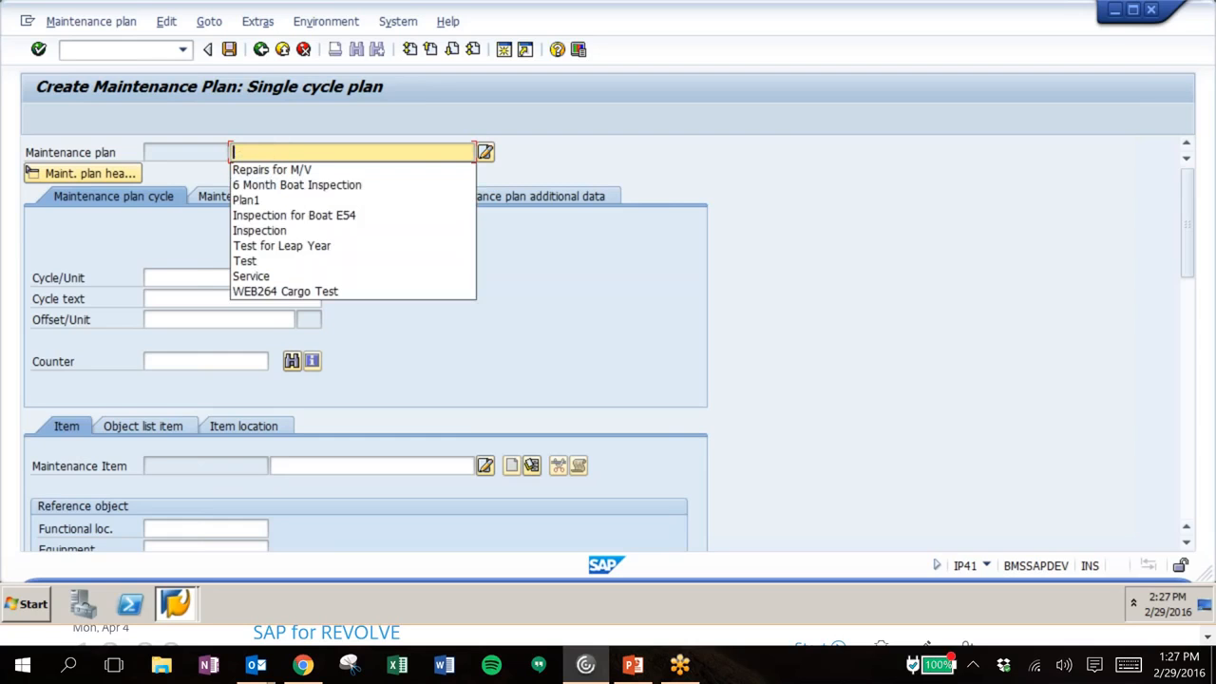
text(Repairs f)
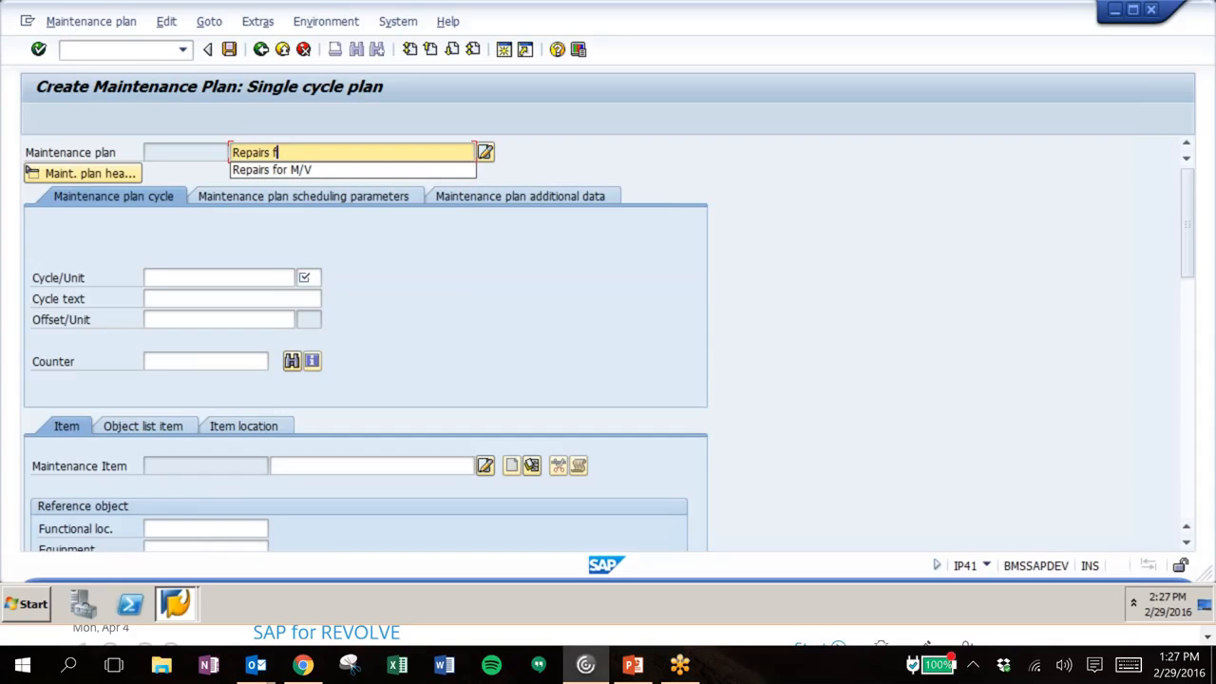
text(or M/V)
Step: Set the maintenance plan cycle to 6 mon with the cycle text "6 Months"
click(221, 278)
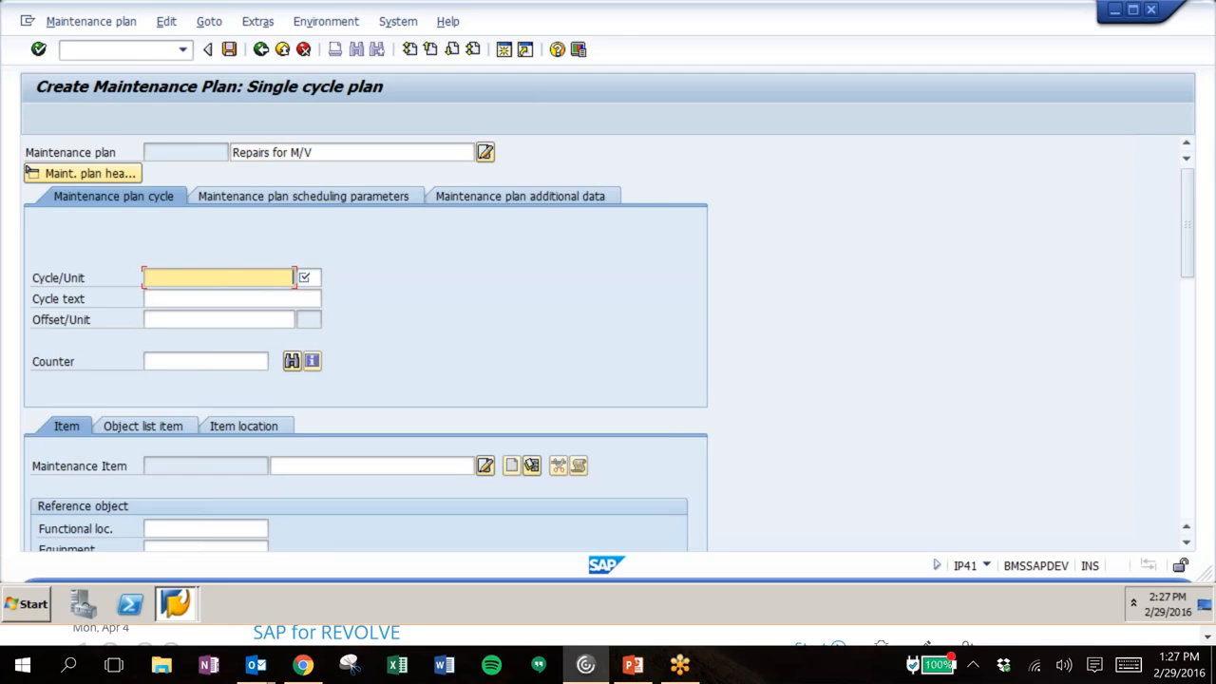
text(6)
key(Tab)
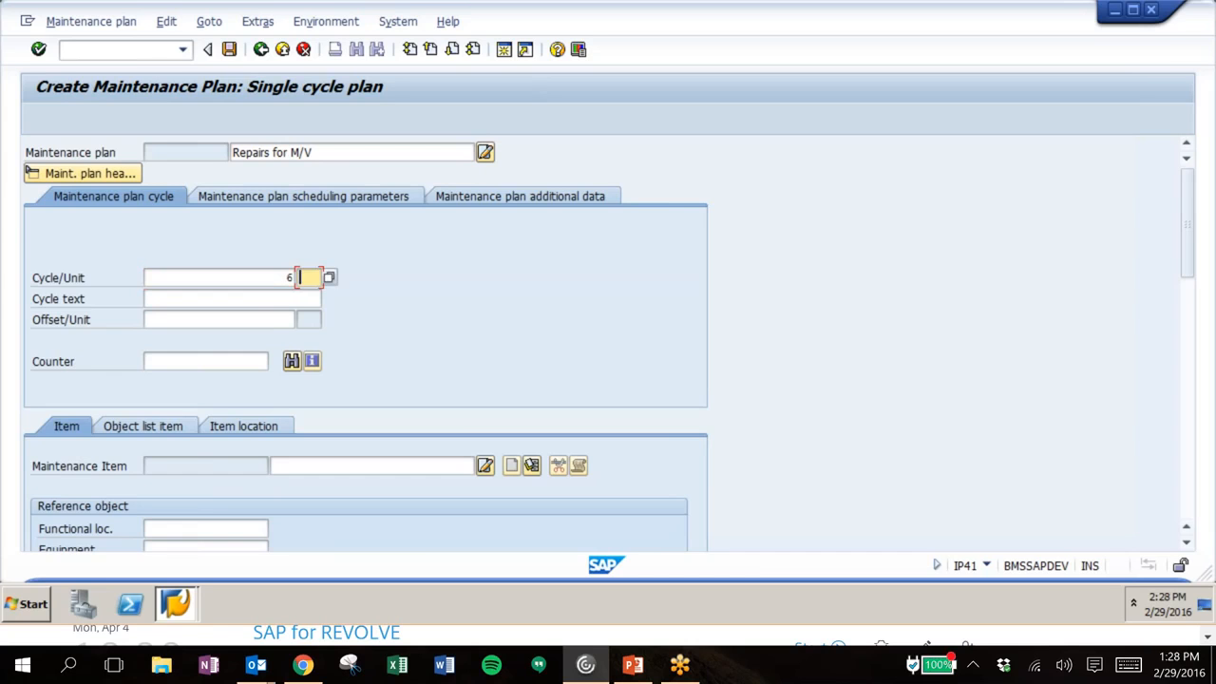
text(mon)
click(177, 298)
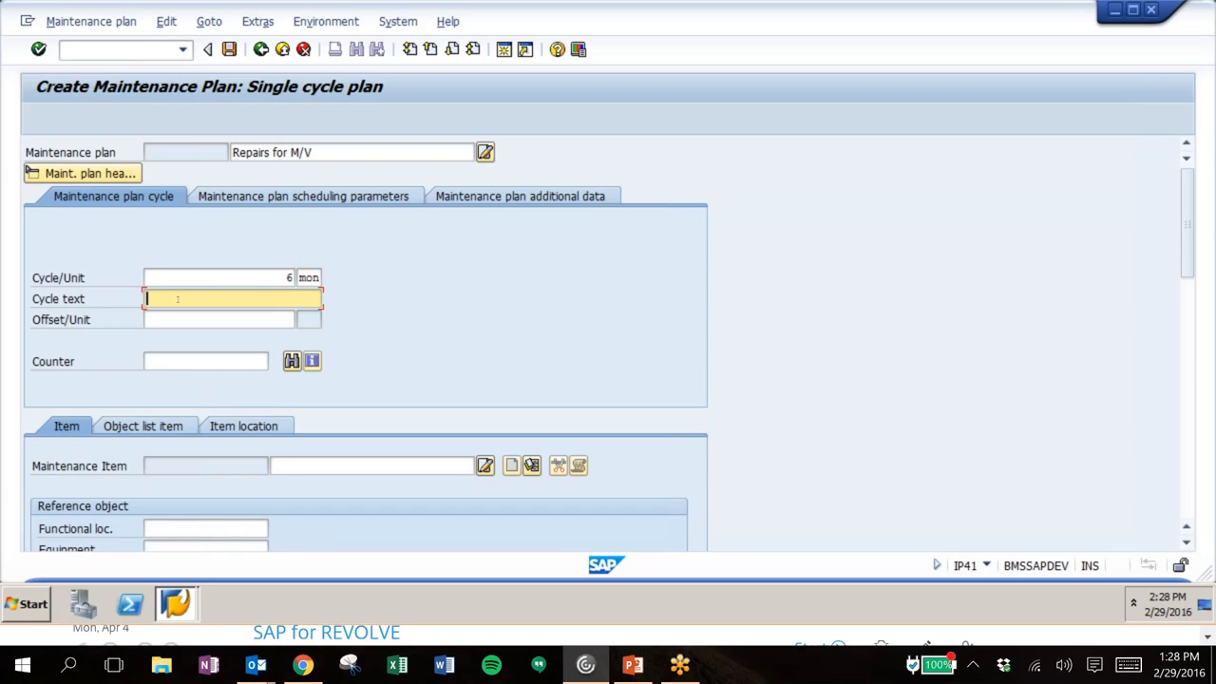
text(6)
key(Down)
key(Return)
Step: Enter "PORT Check" as the text of the first maintenance item
click(205, 361)
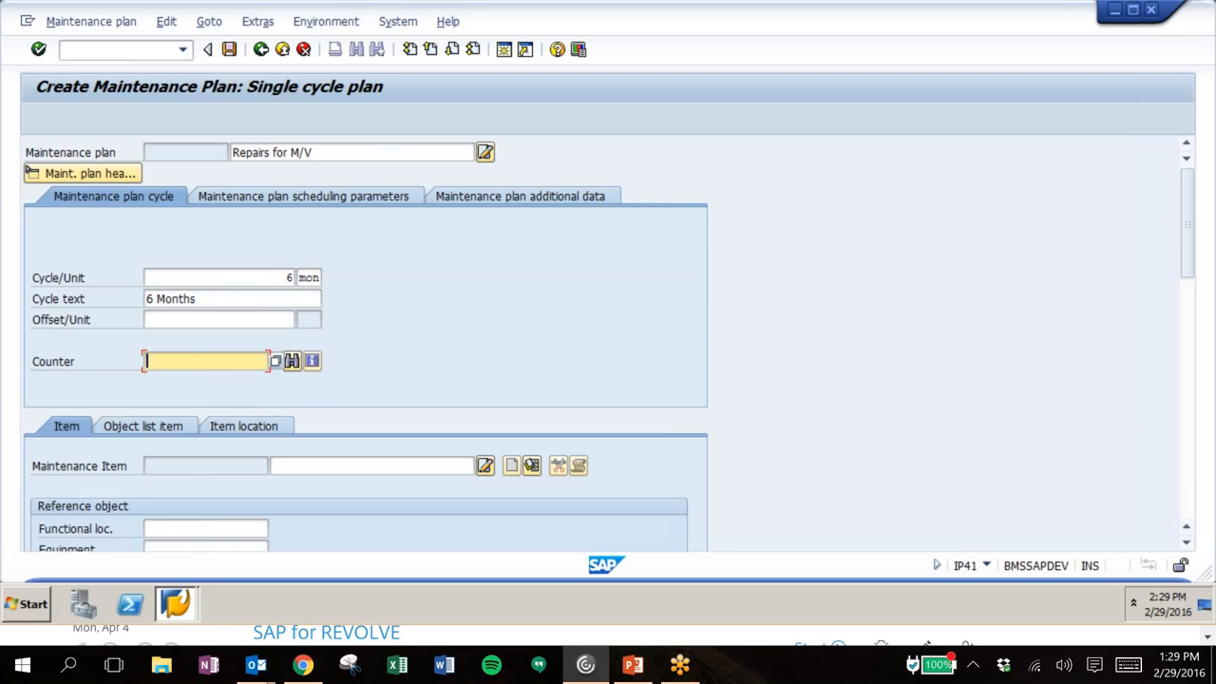
click(323, 465)
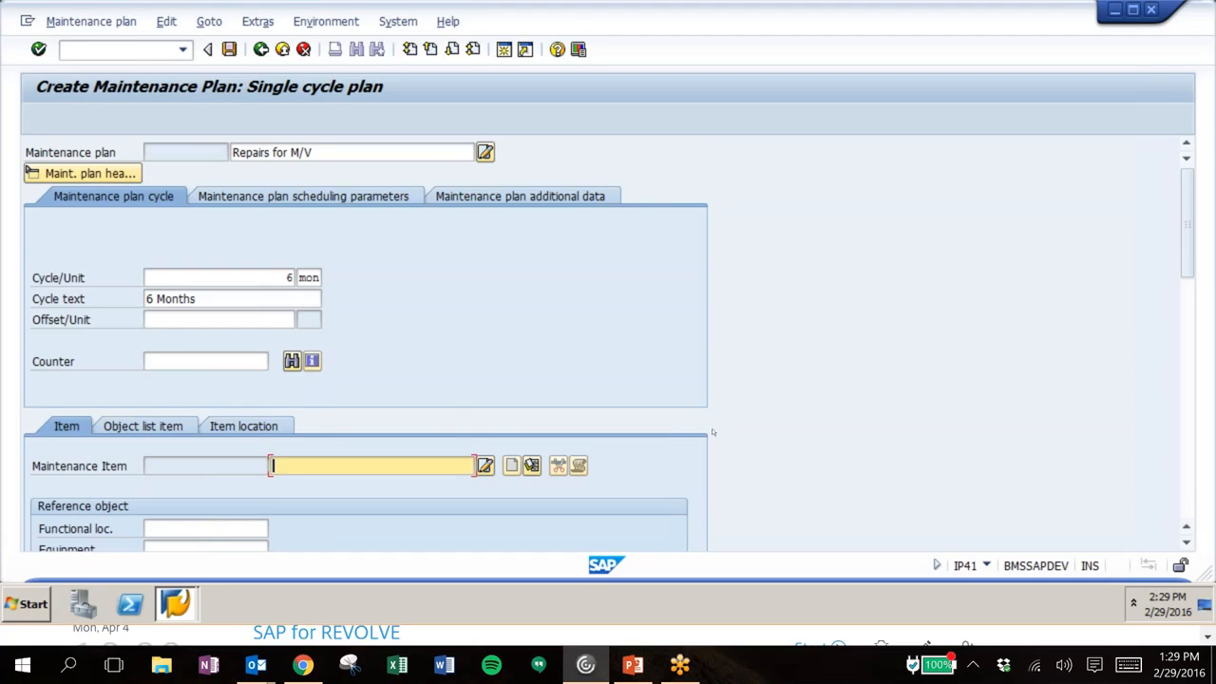
scroll(653, 402, down, 1)
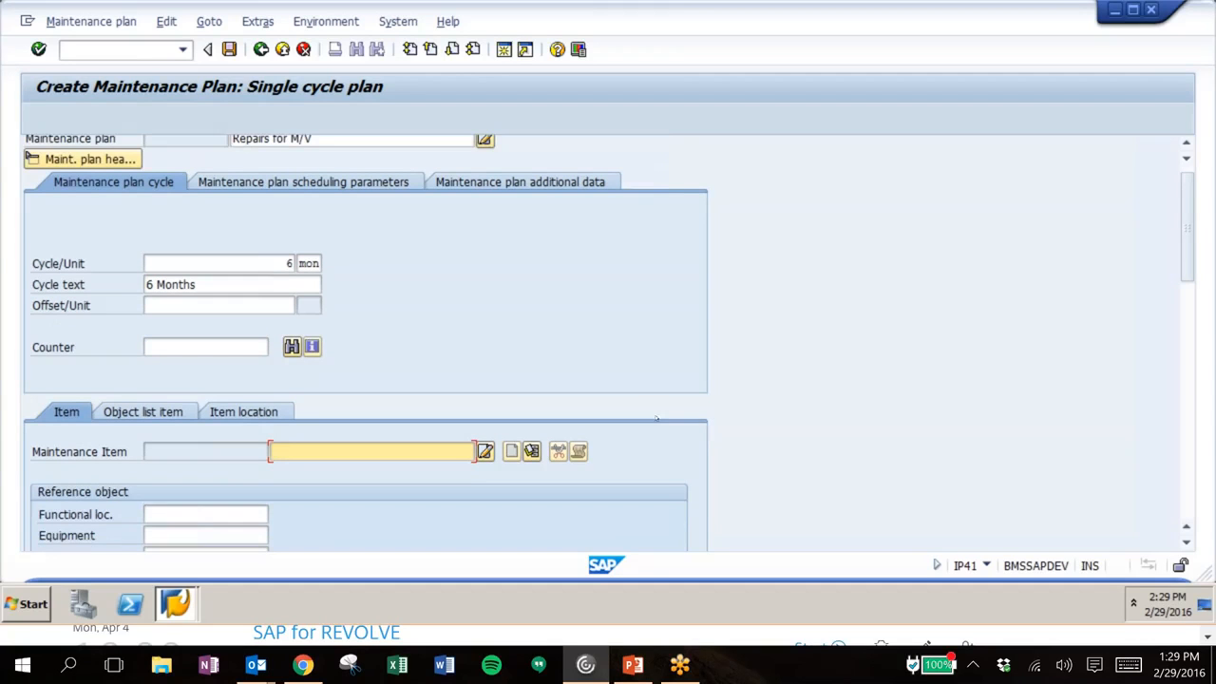
scroll(656, 418, up, 1)
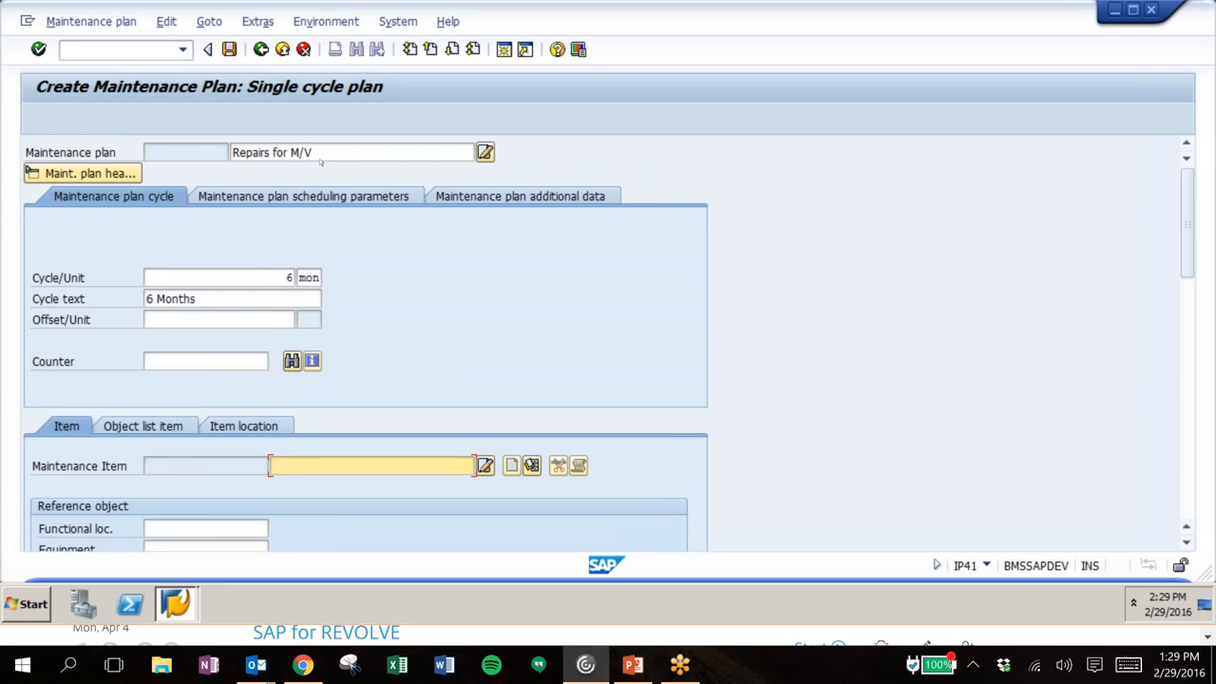
click(301, 472)
scroll(387, 396, down, 1)
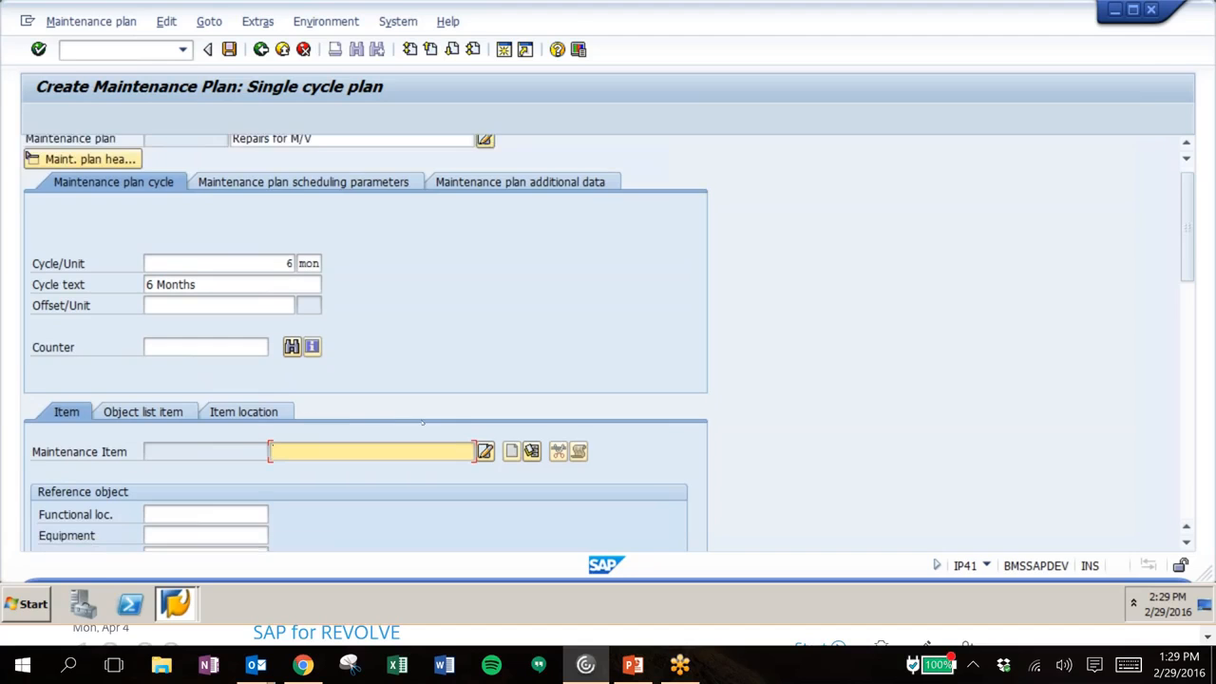
scroll(283, 354, down, 1)
scroll(355, 453, down, 3)
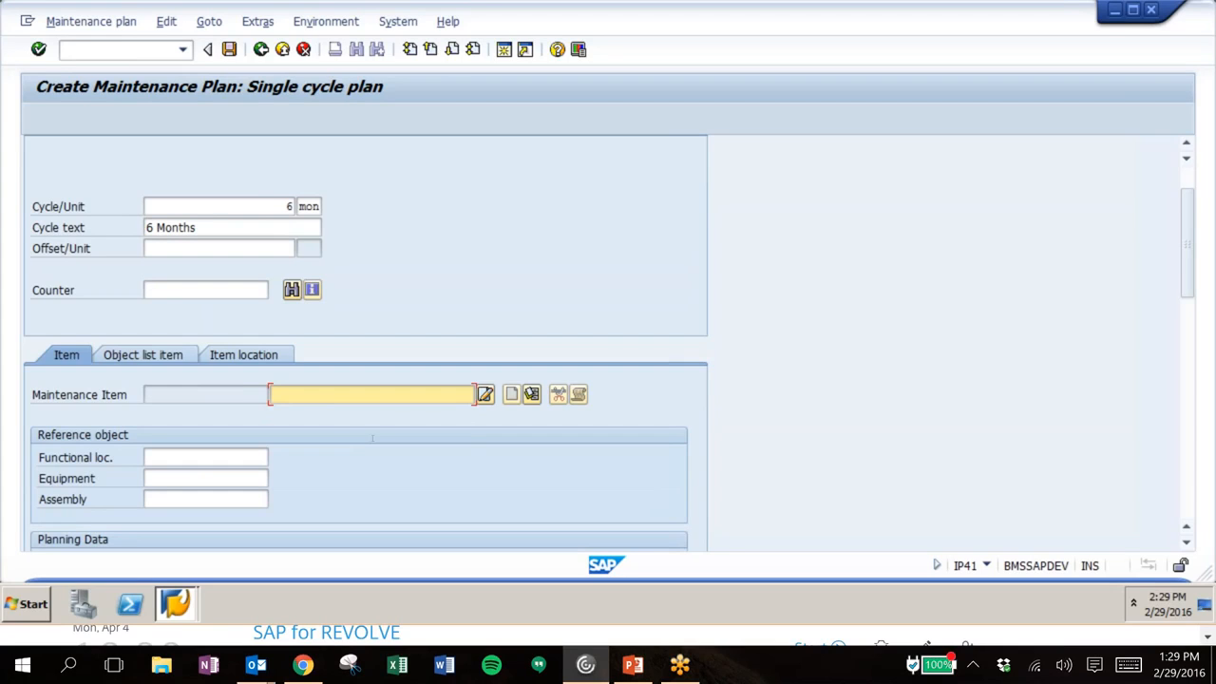
click(273, 393)
click(305, 412)
Step: Look up the functional locations and assign Main Engine, Port (E54-EGR-MNE-P) as the PORT Check item's reference object
click(264, 461)
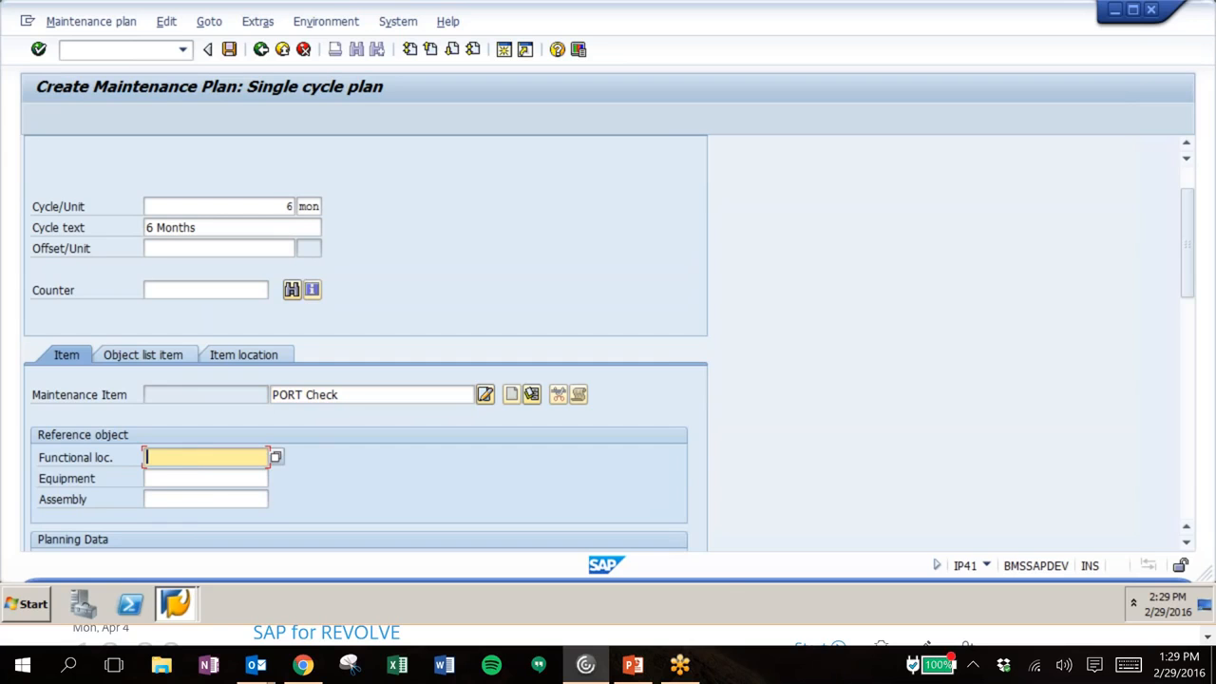
click(264, 462)
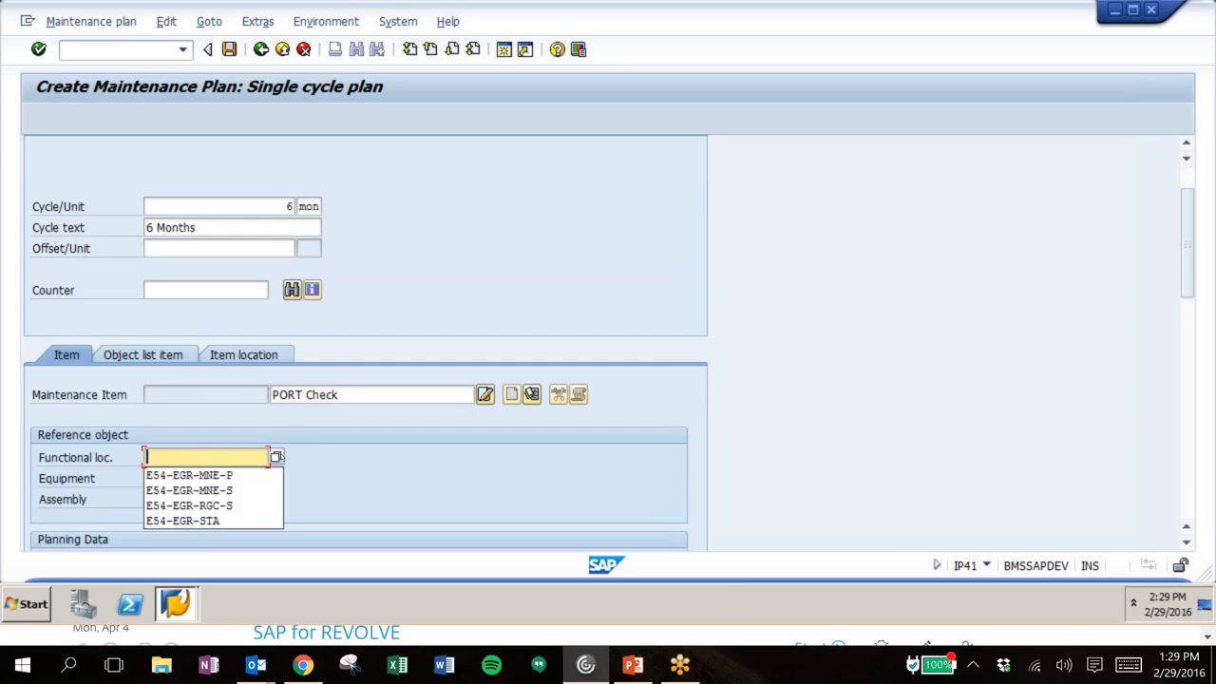
click(276, 458)
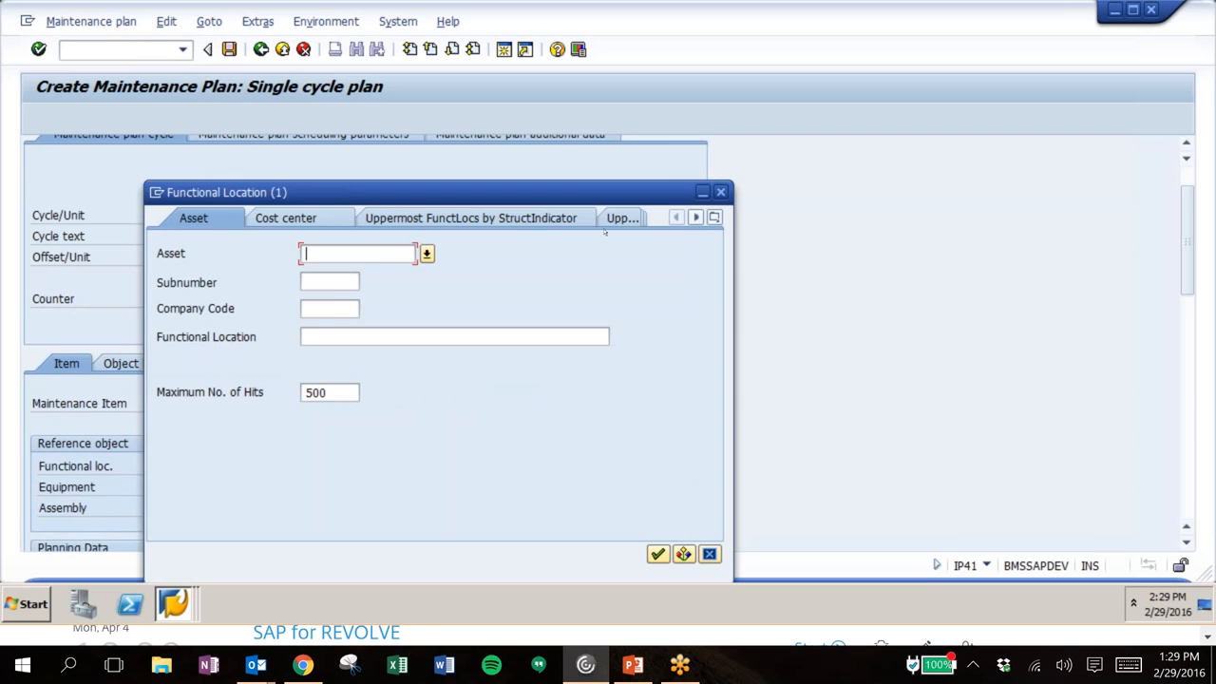
drag(654, 196, 844, 172)
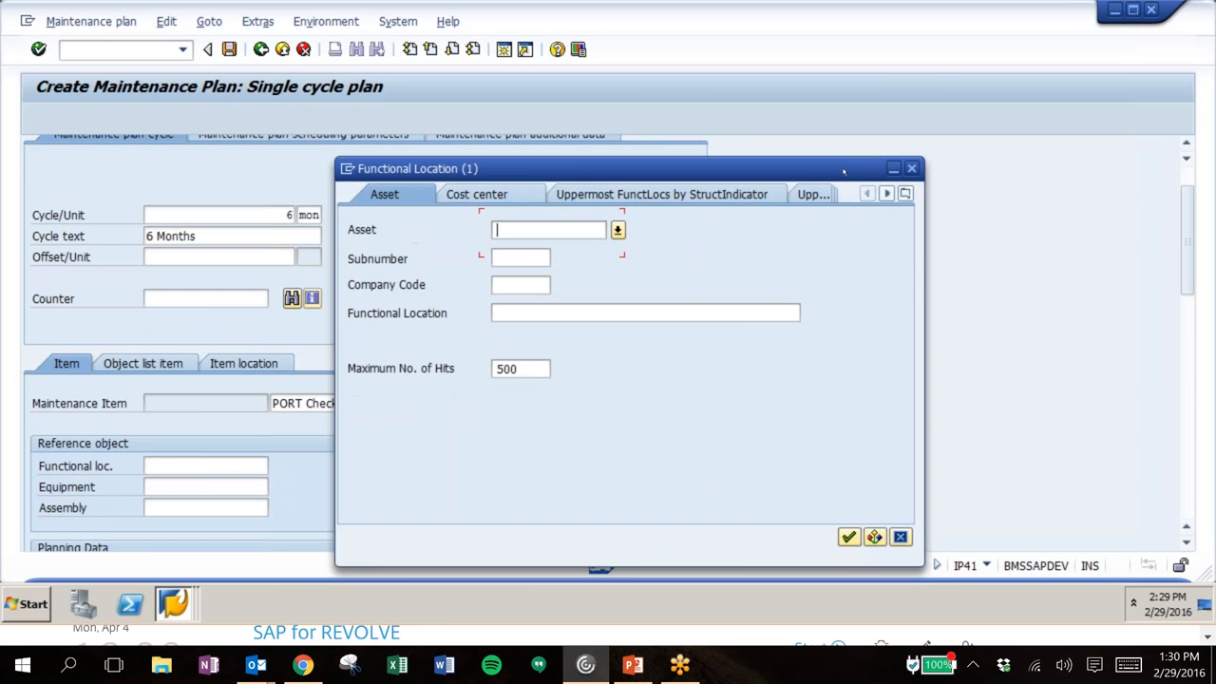
key(Return)
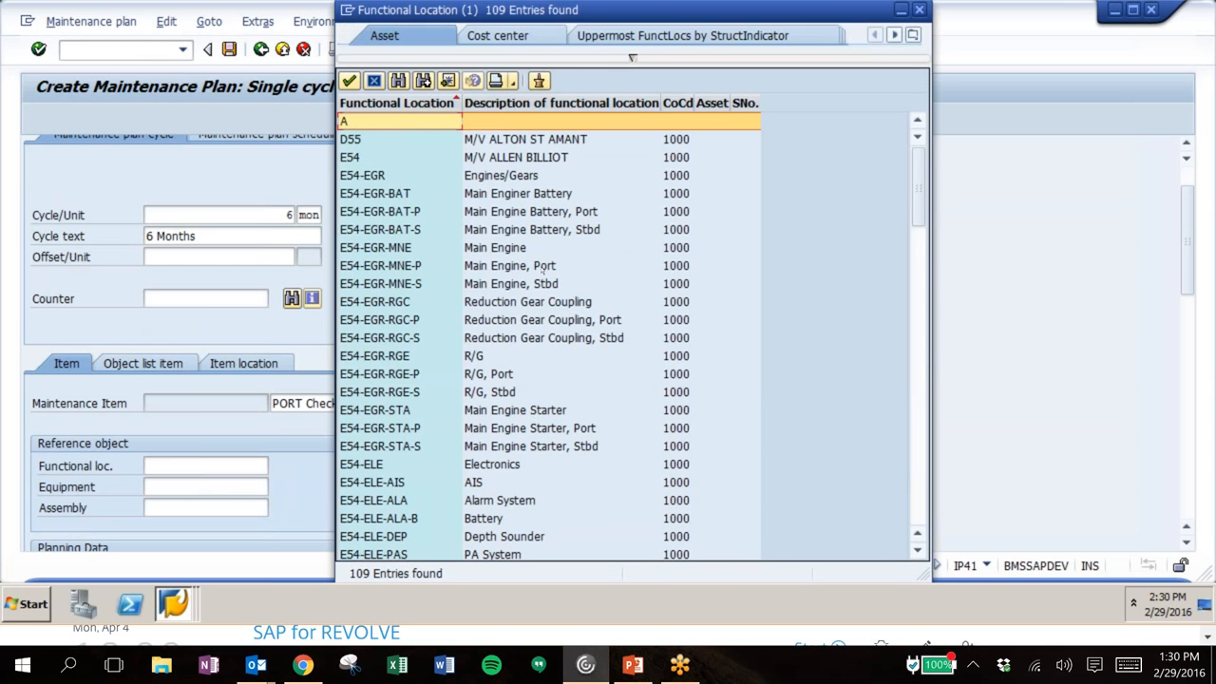
double_click(542, 267)
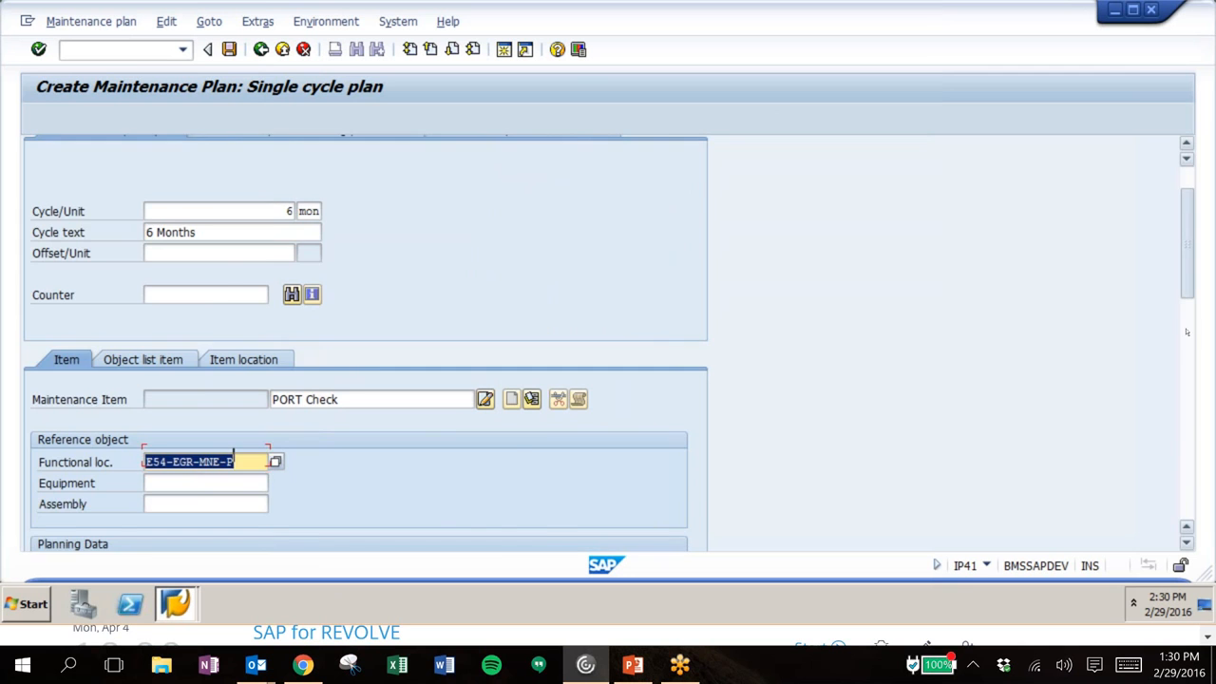
key(Return)
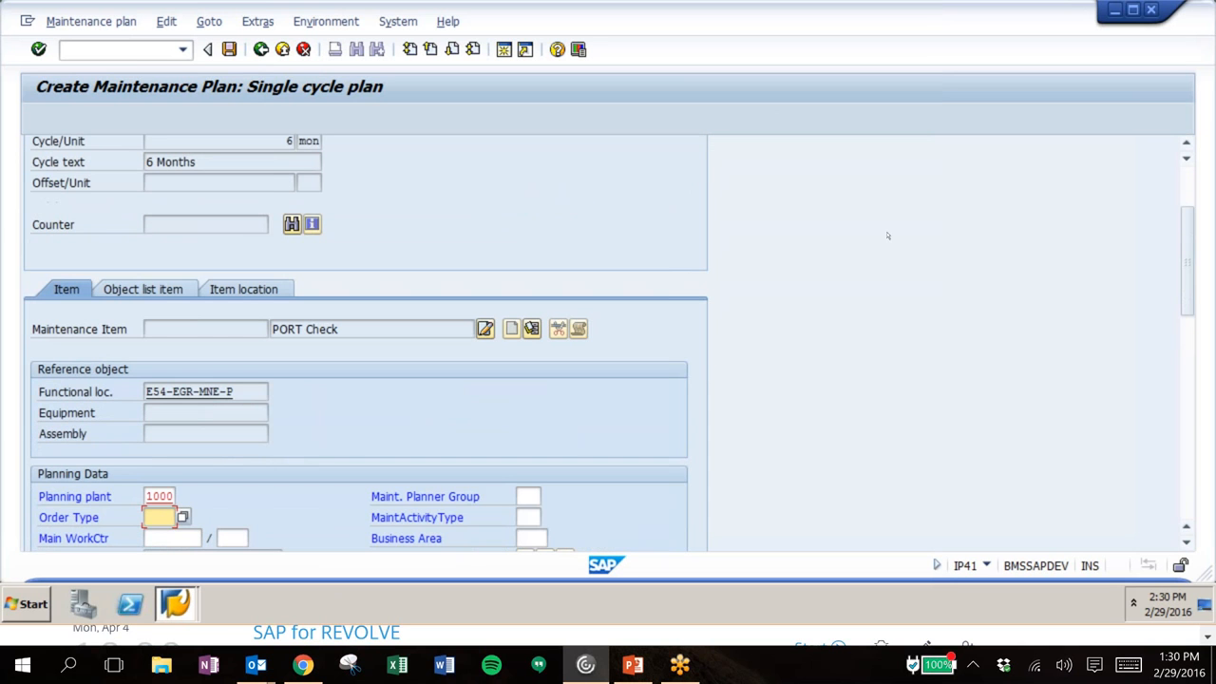
key(Return)
Step: Set the PORT Check item's order type to ZPM1 and its main work center to 220000
text(ZPM1)
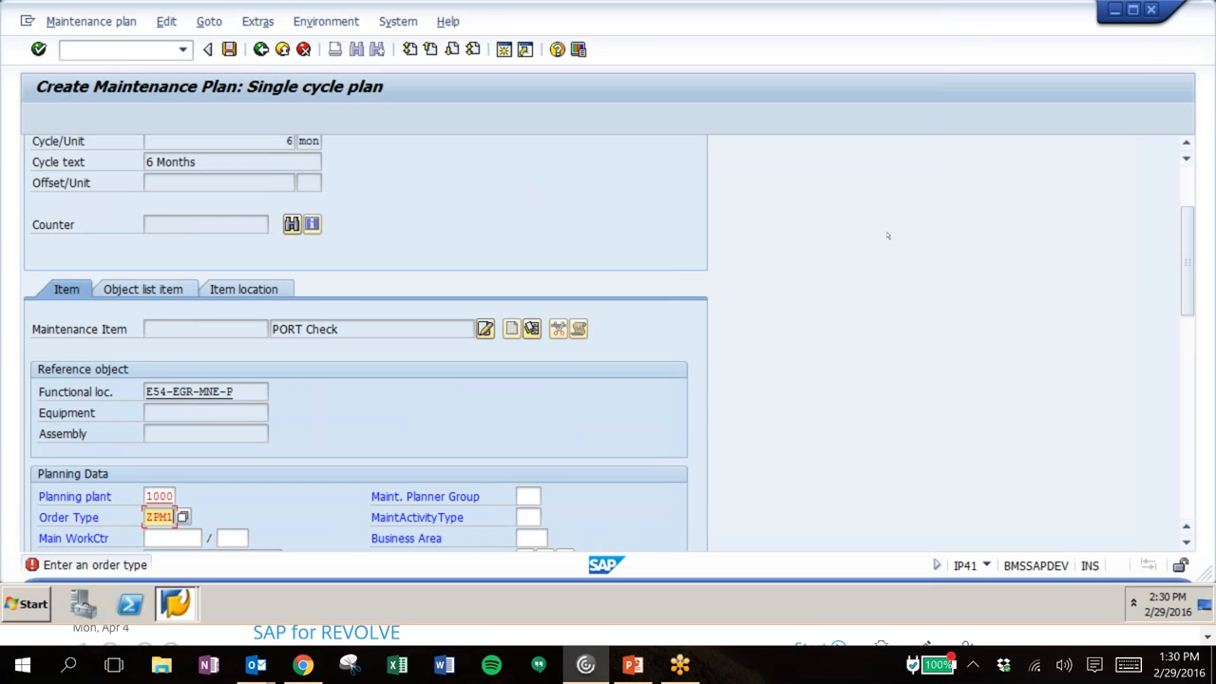
key(Tab)
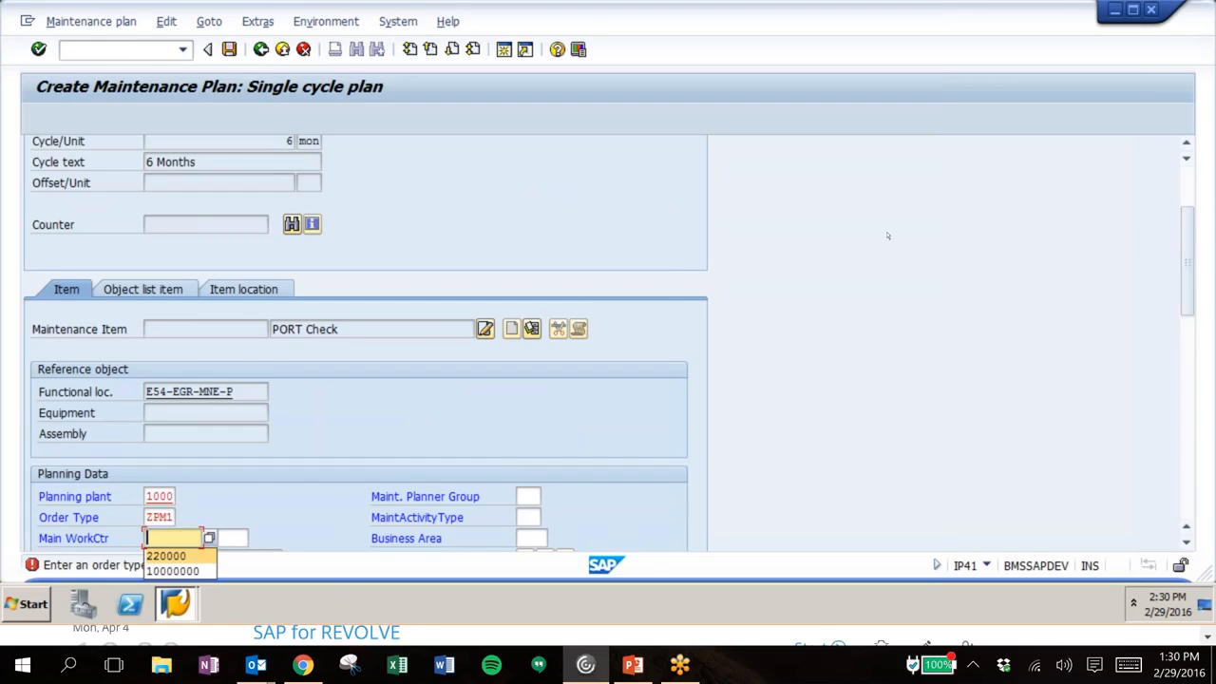
key(Return)
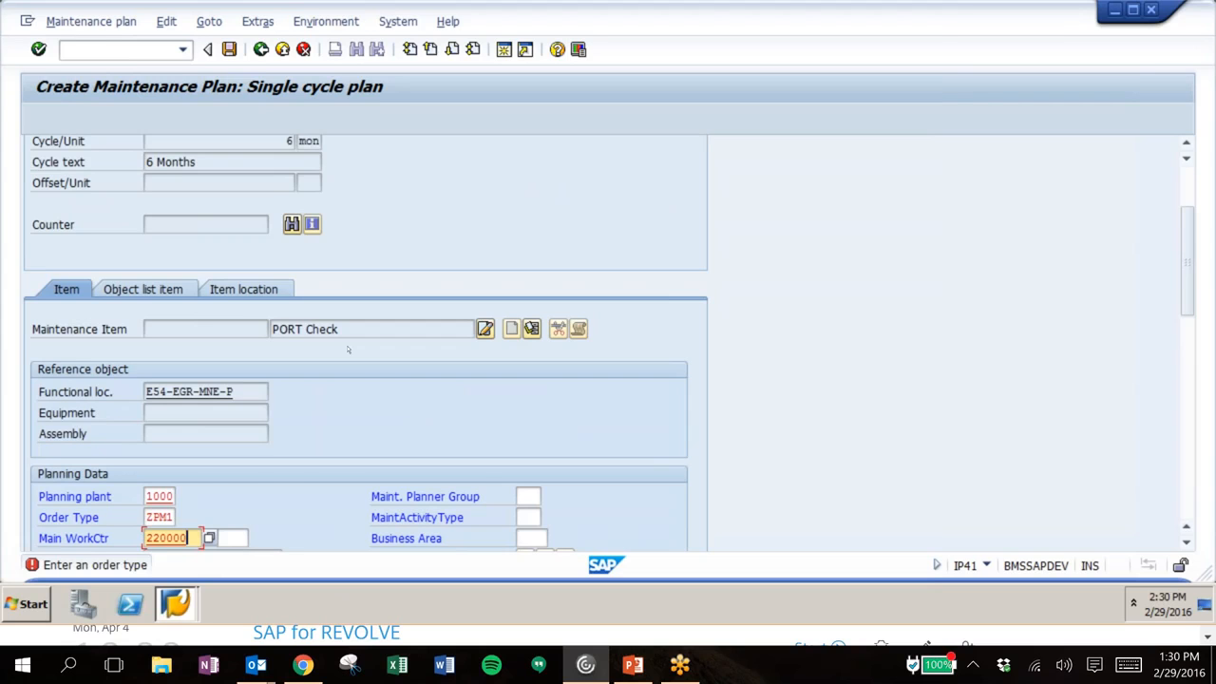
key(Return)
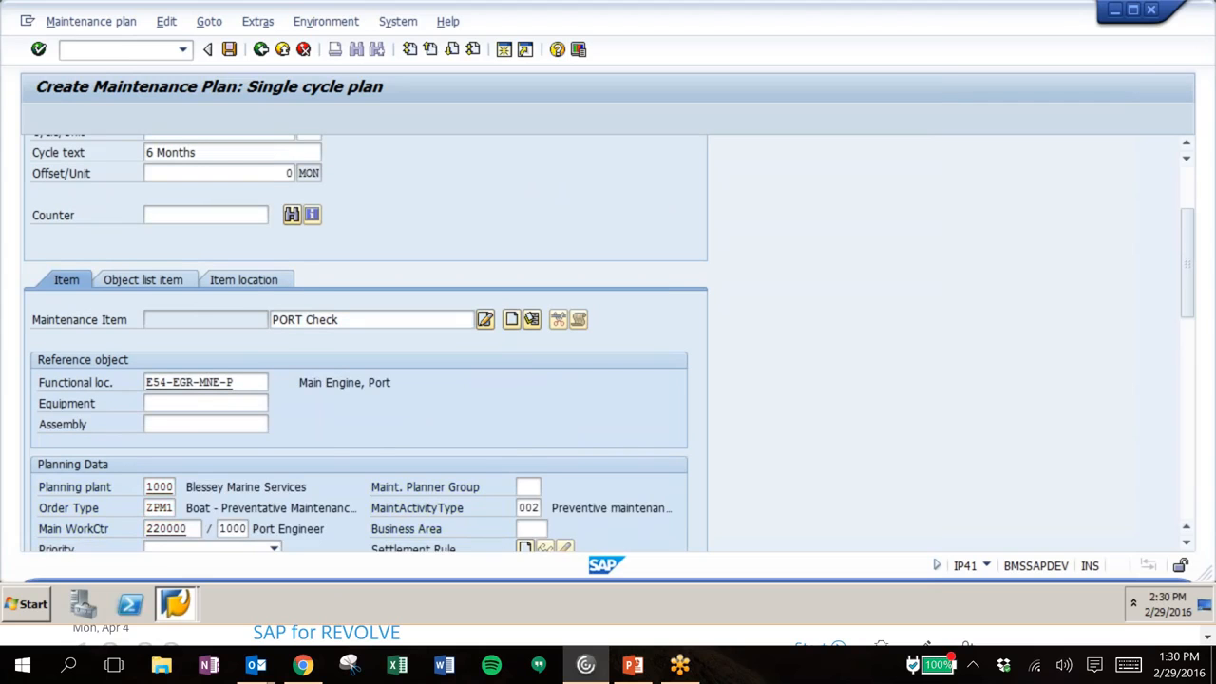
Step: Add a second maintenance item to the plan and replace its text with "STBD Check"
scroll(79, 485, down, 1)
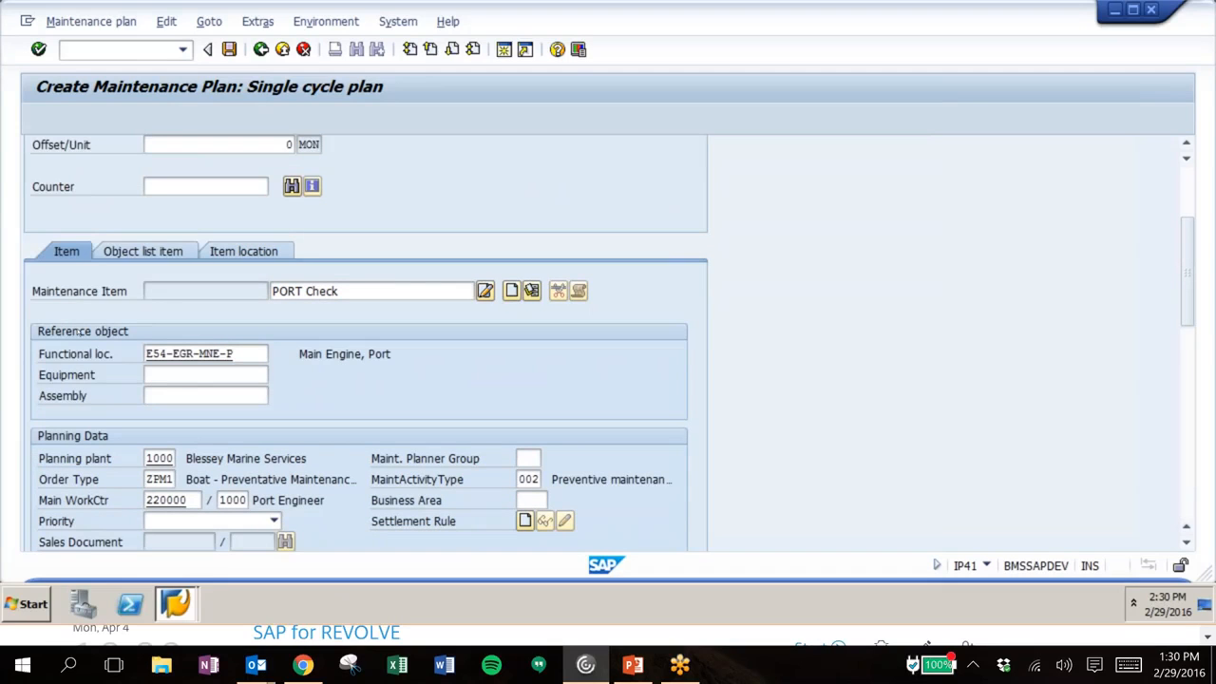
click(512, 292)
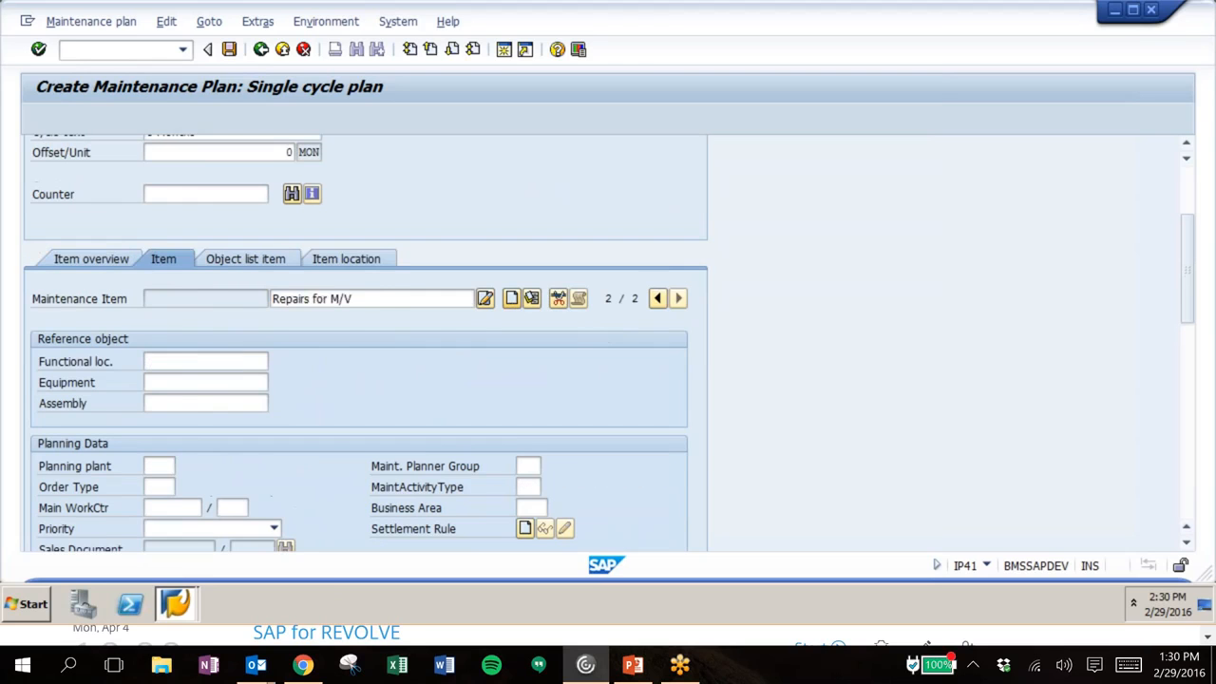
drag(354, 299, 272, 300)
key(BackSpace)
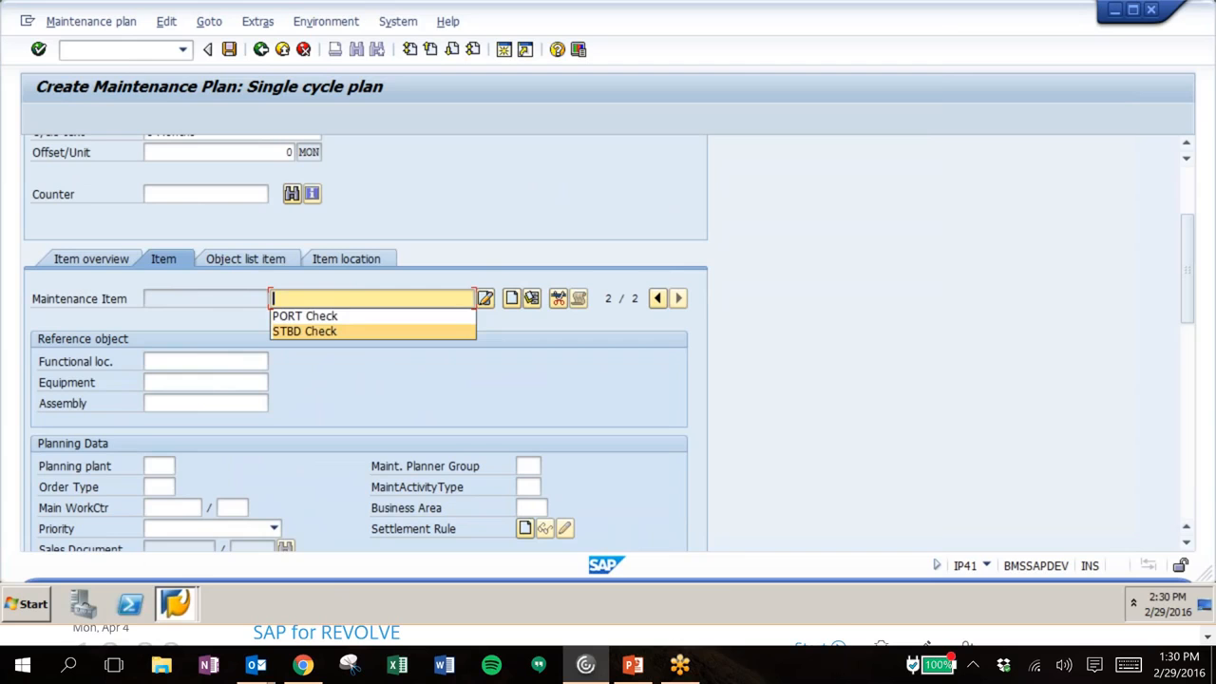
click(304, 330)
Step: Look up the functional locations and assign Main Engine, Stbd (E54-EGR-MNE-S) as the STBD Check item's reference object
click(173, 361)
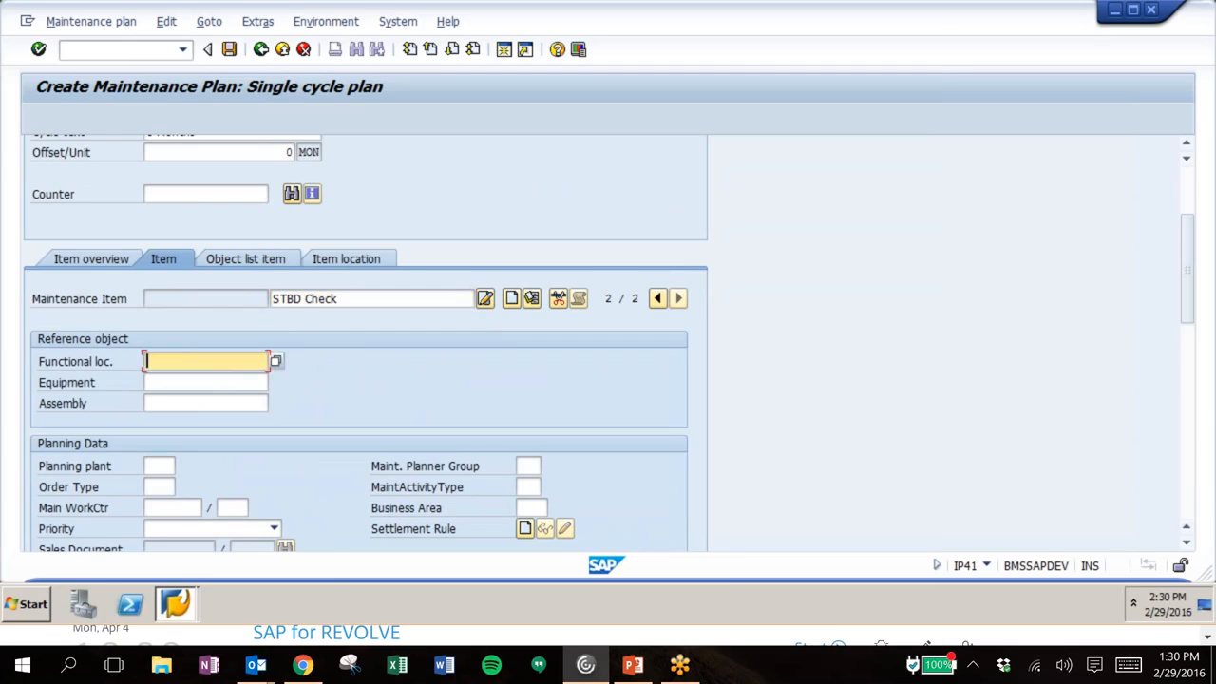
key(F4)
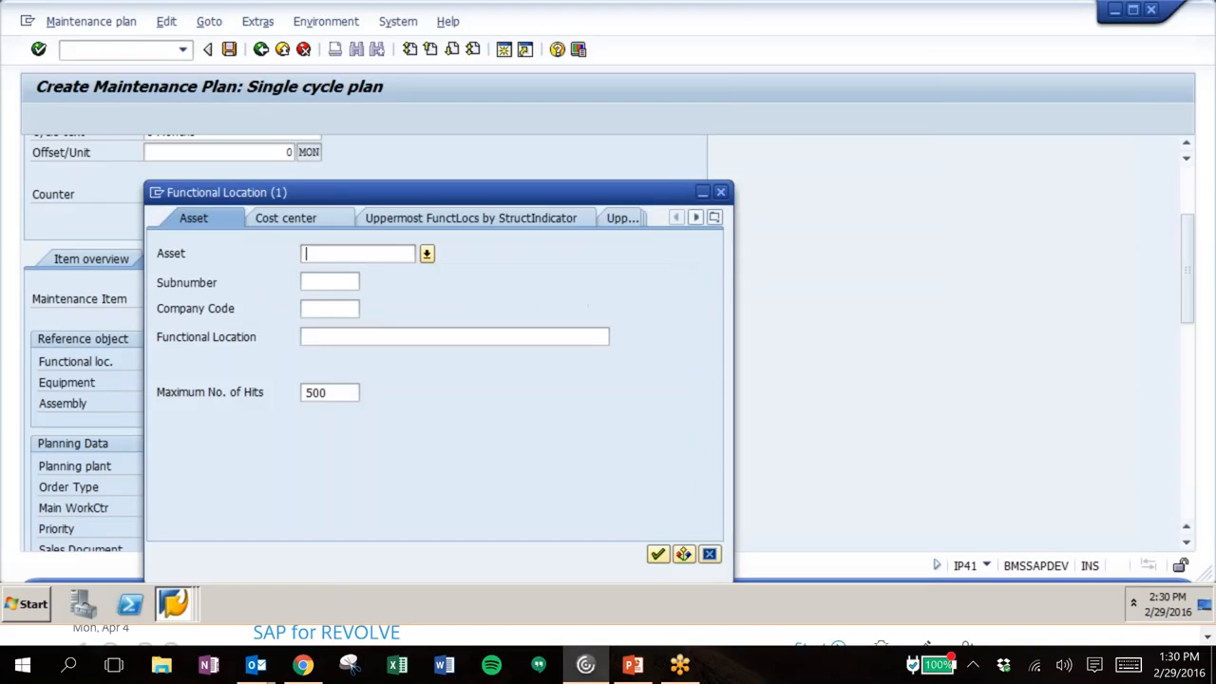
key(Return)
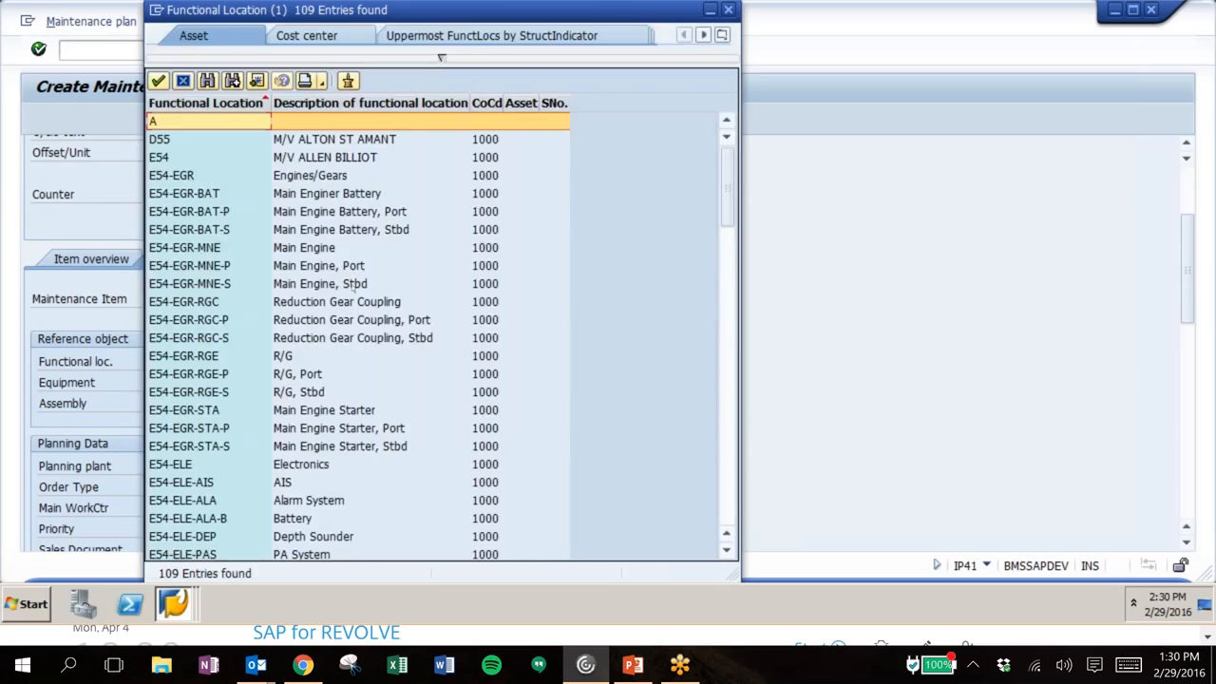
click(353, 283)
key(Return)
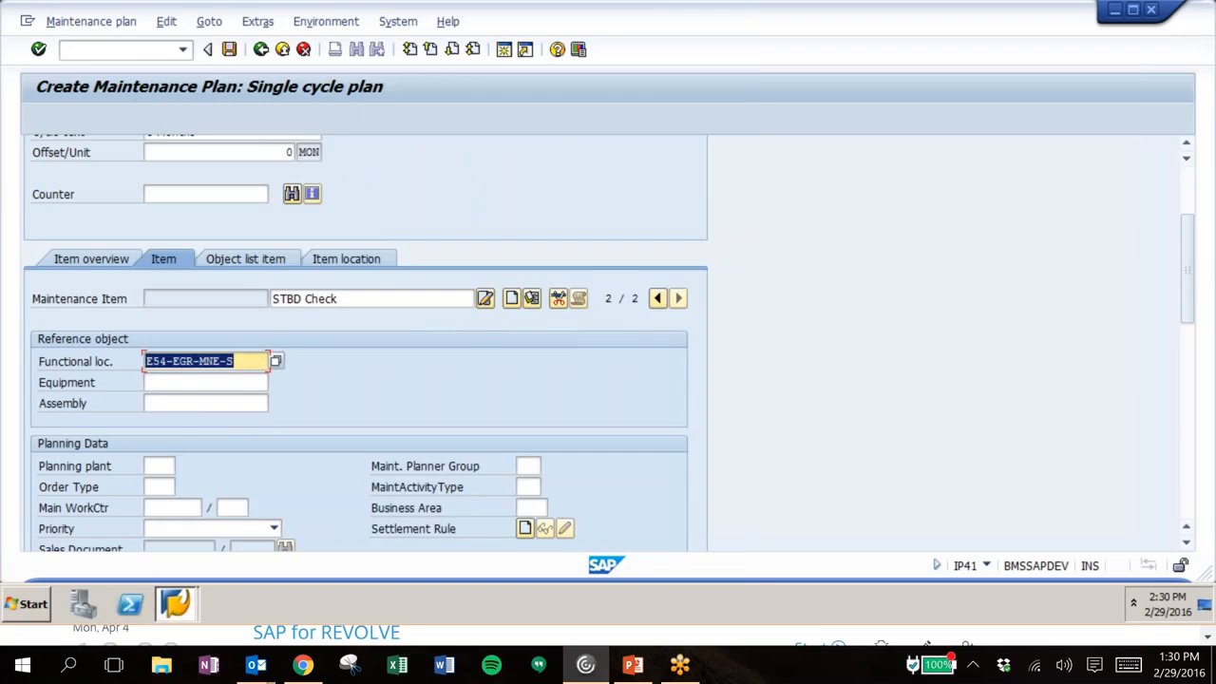
key(Return)
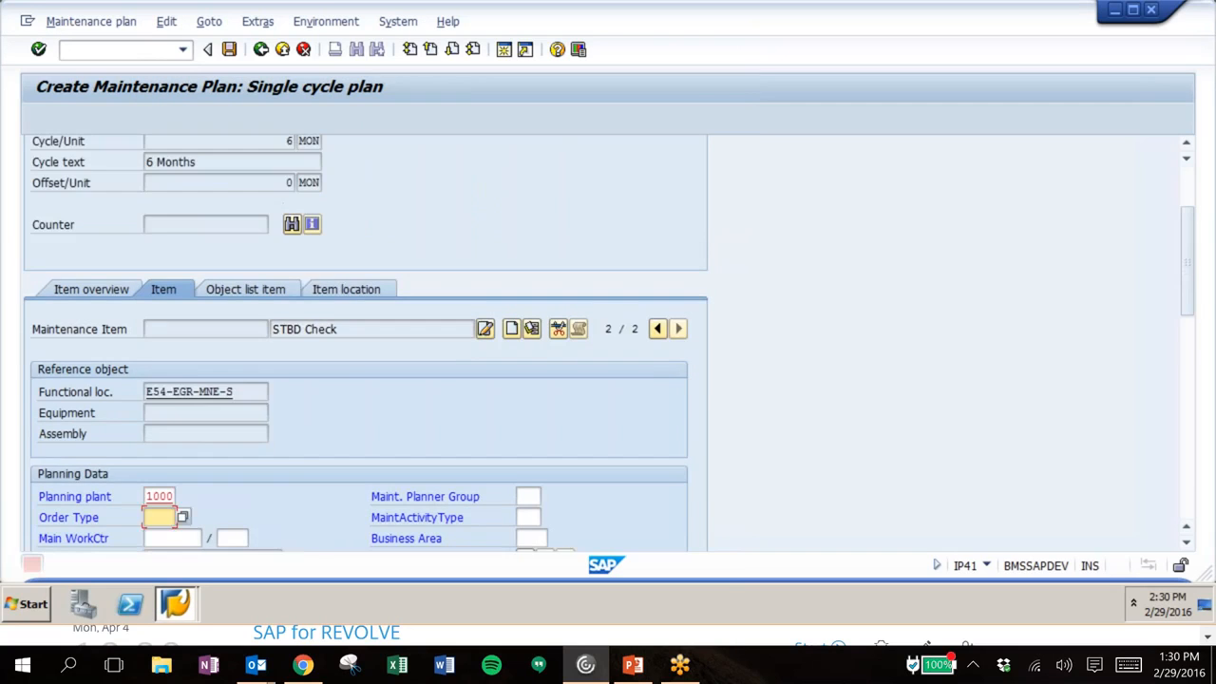
Step: Set the STBD Check item's order type to ZPM1 and its main work center to 220000
key(Down)
key(Return)
text(220000)
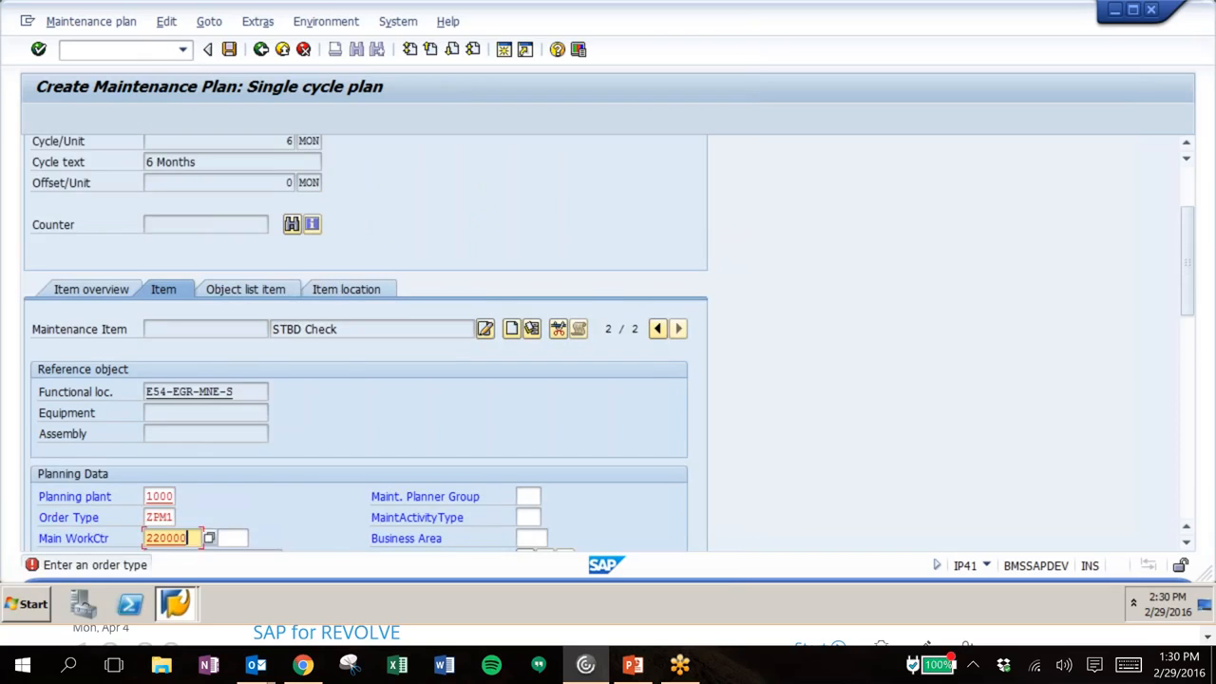
key(Return)
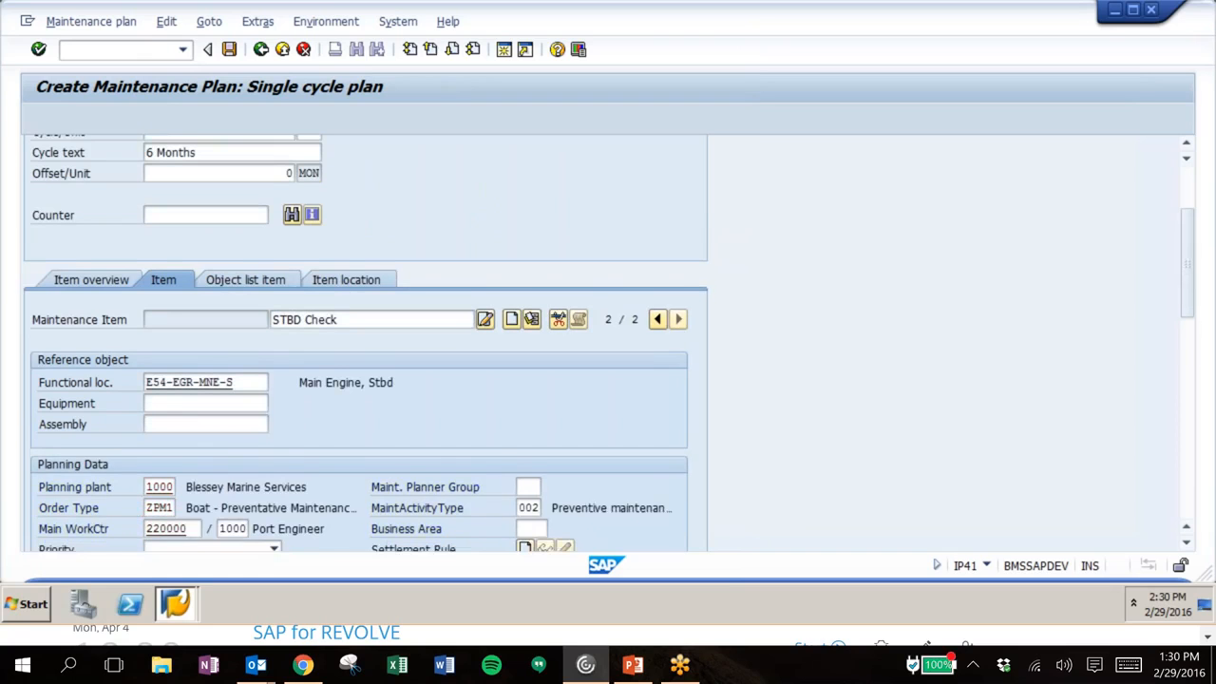
scroll(364, 342, down, 1)
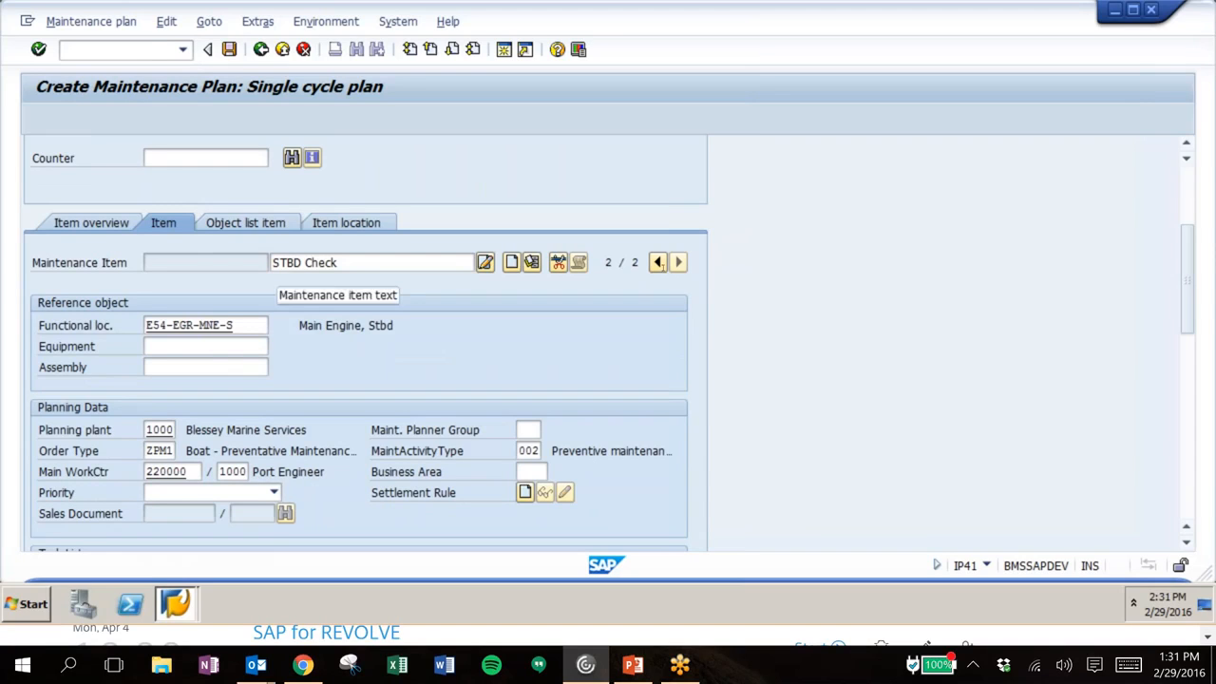
Step: Set the maintenance plan's shift factors for late and early completion both to 100% in its scheduling parameters
click(657, 262)
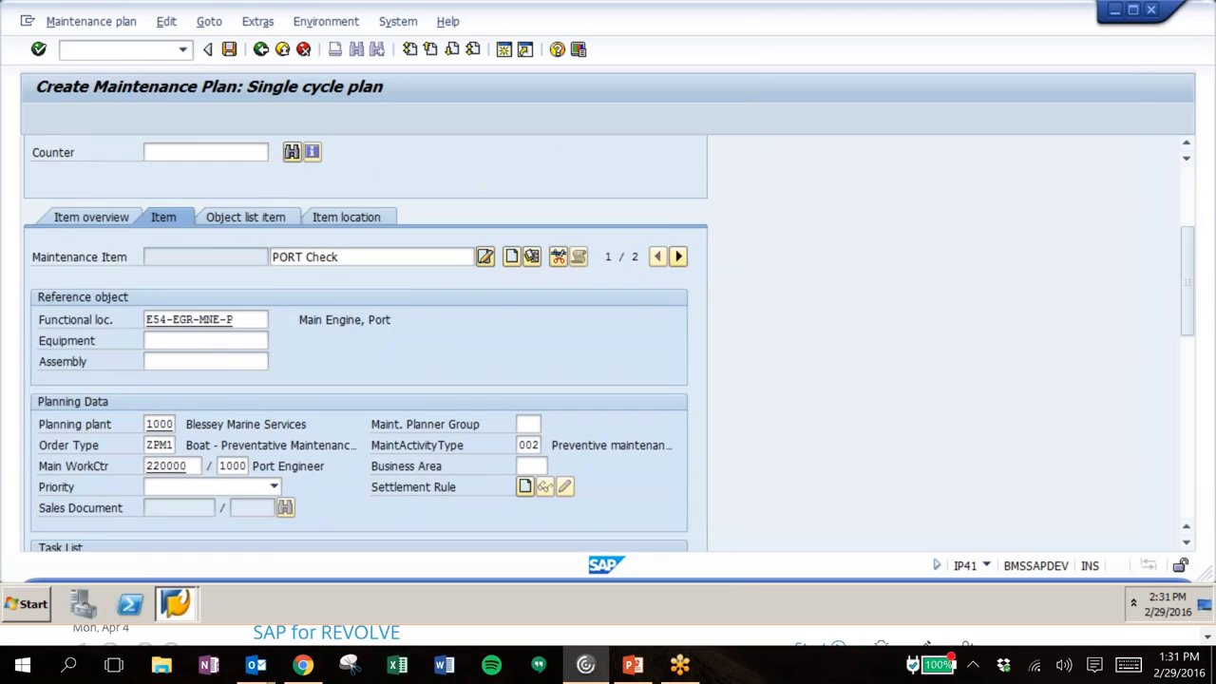
scroll(366, 342, up, 1)
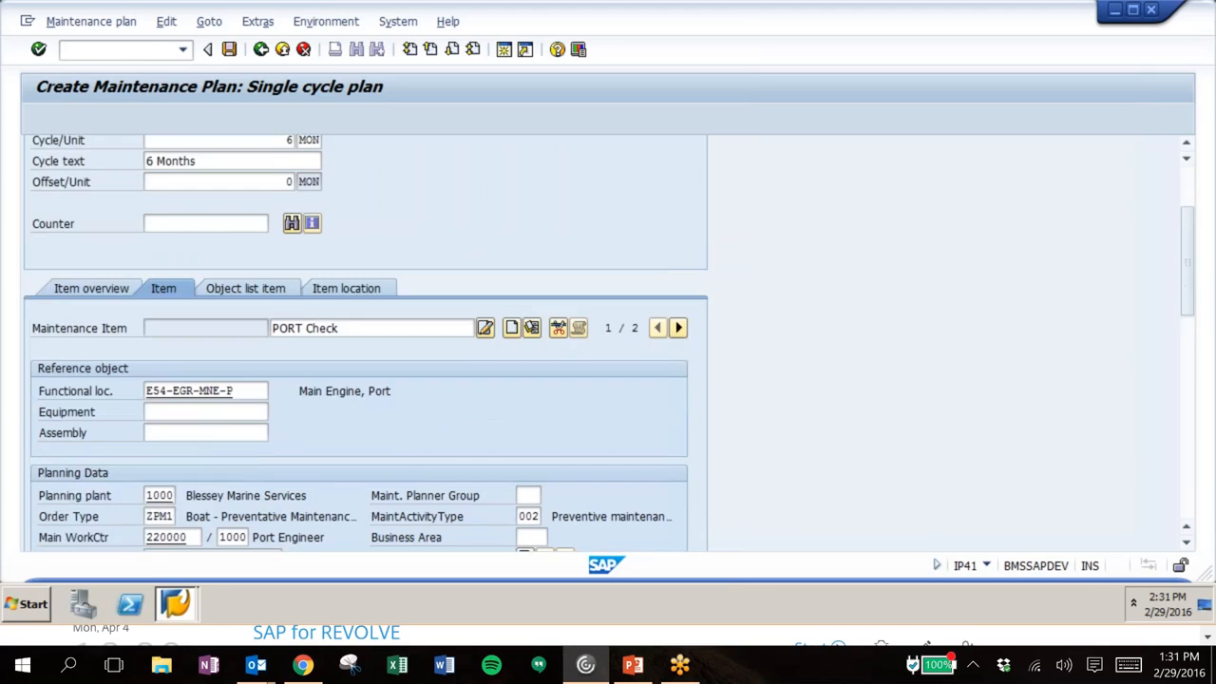
scroll(365, 342, up, 1)
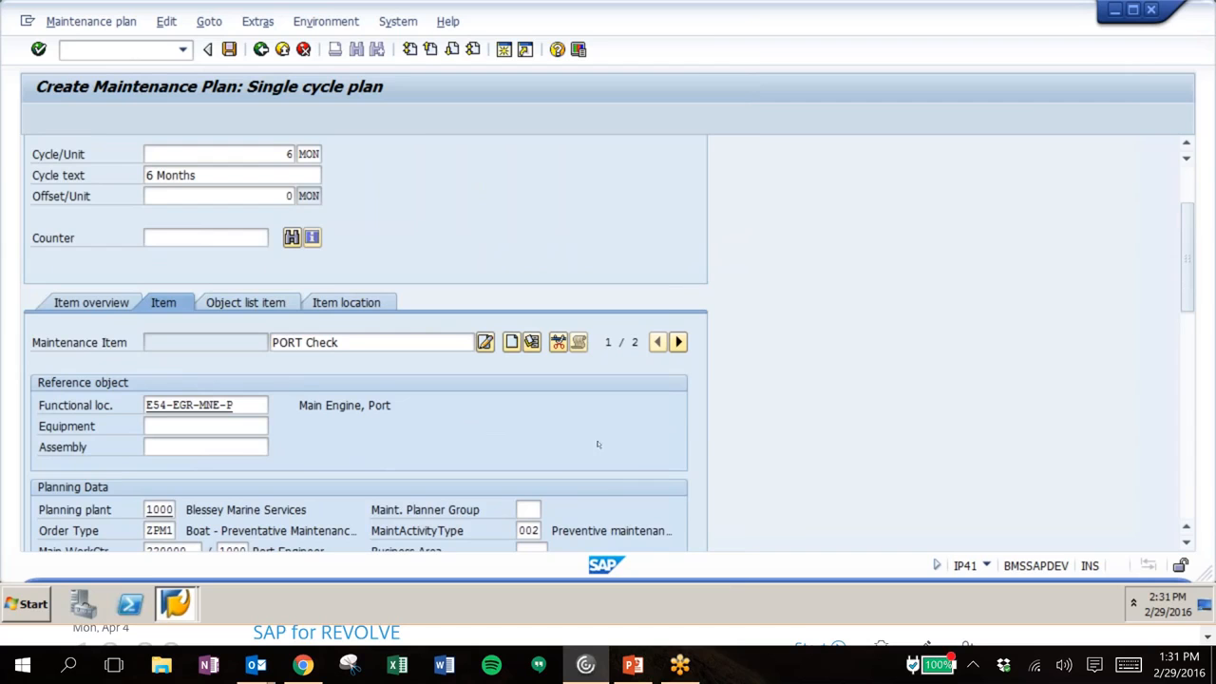
scroll(626, 467, up, 1)
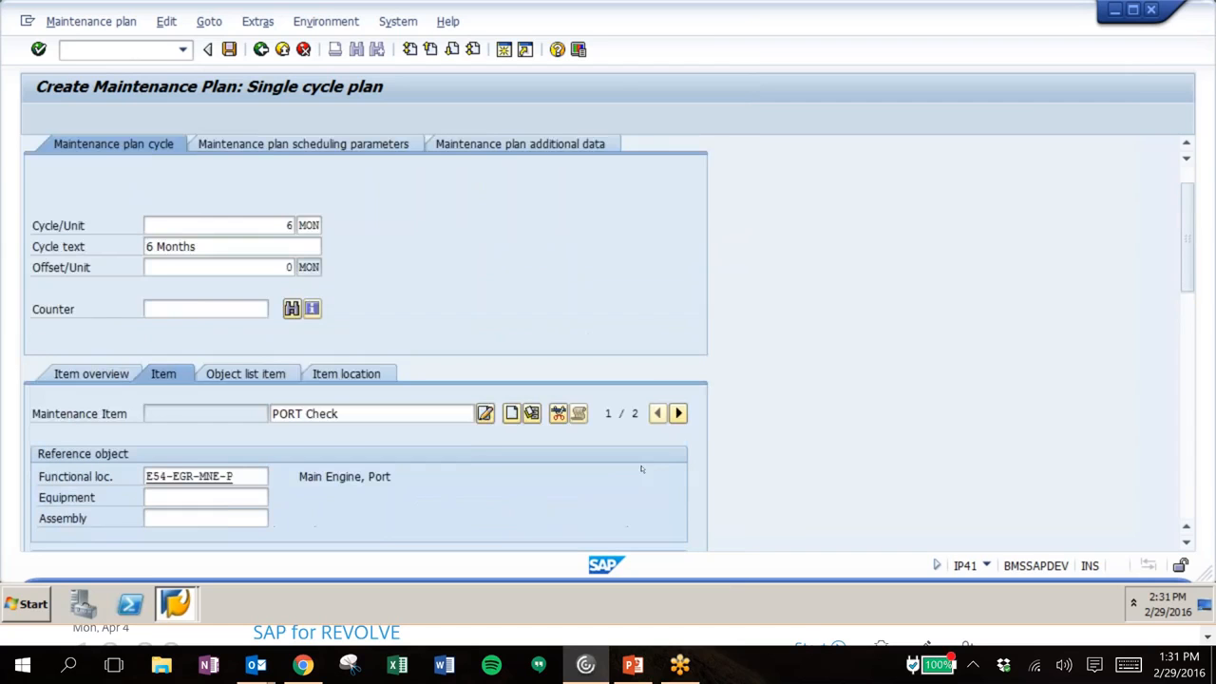
scroll(641, 469, up, 1)
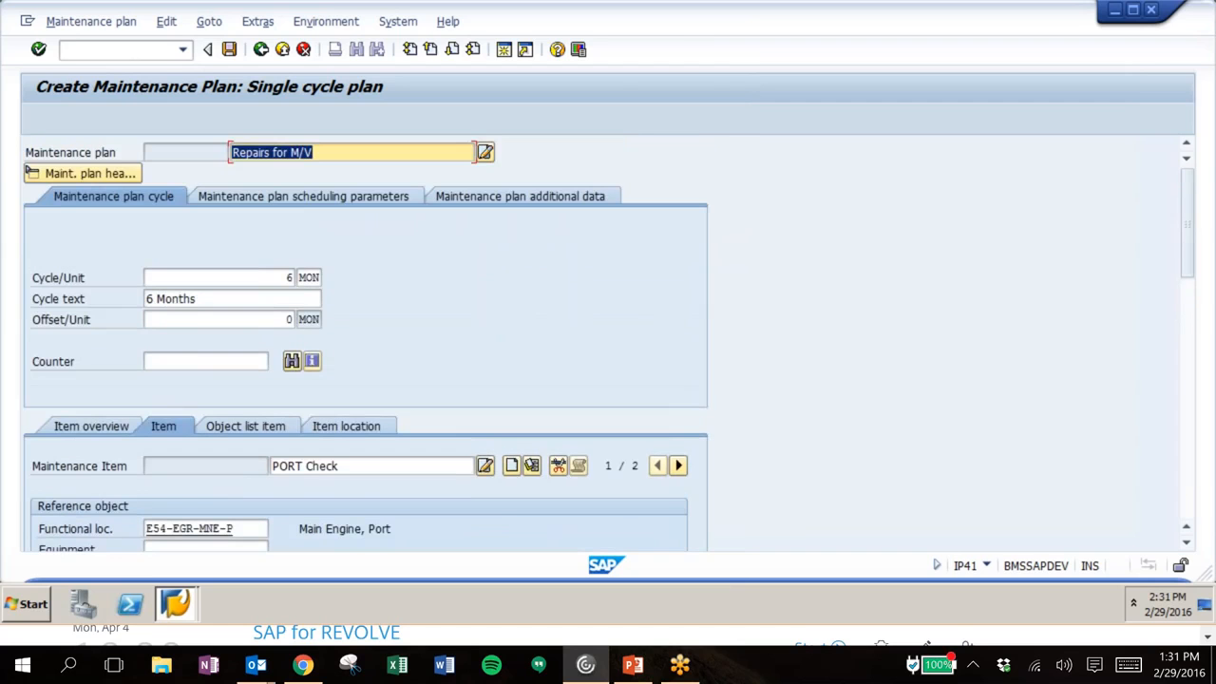
click(324, 202)
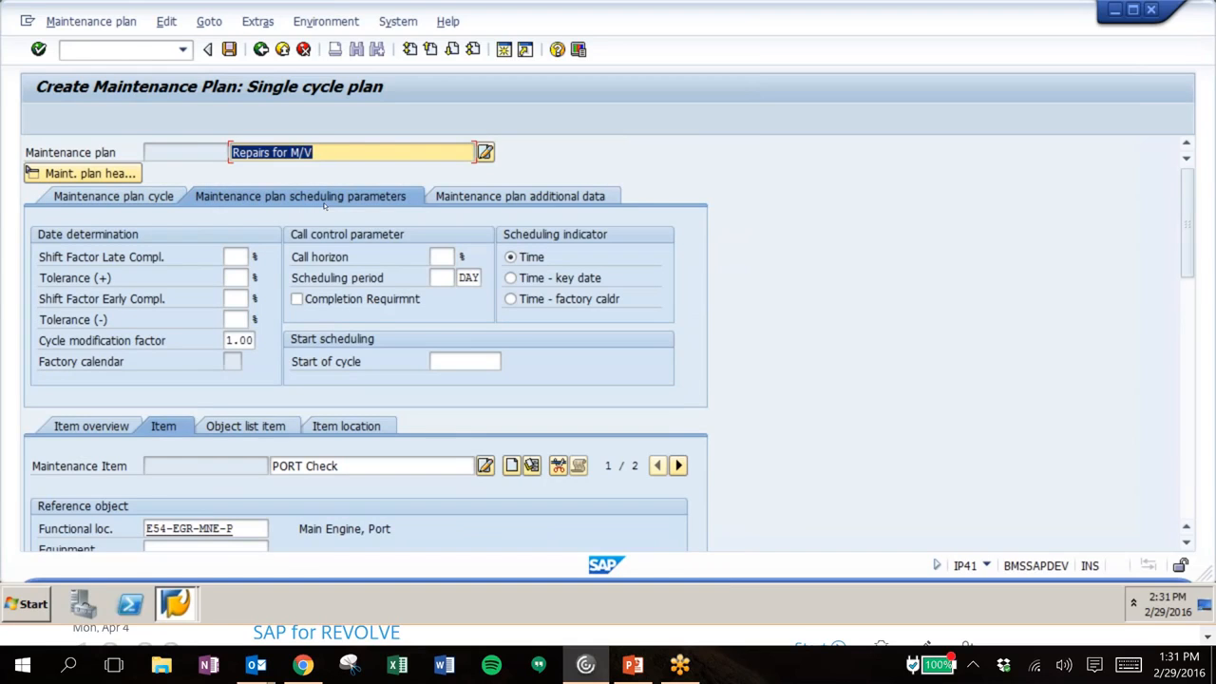
click(236, 256)
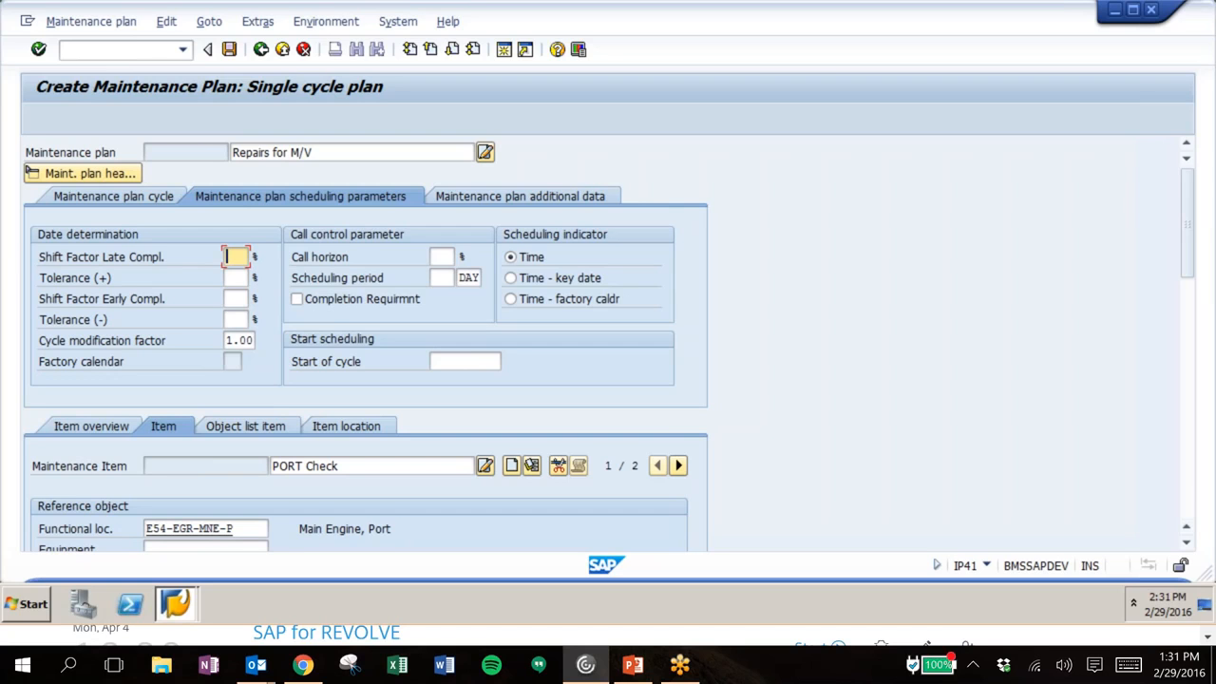
text(100)
click(233, 299)
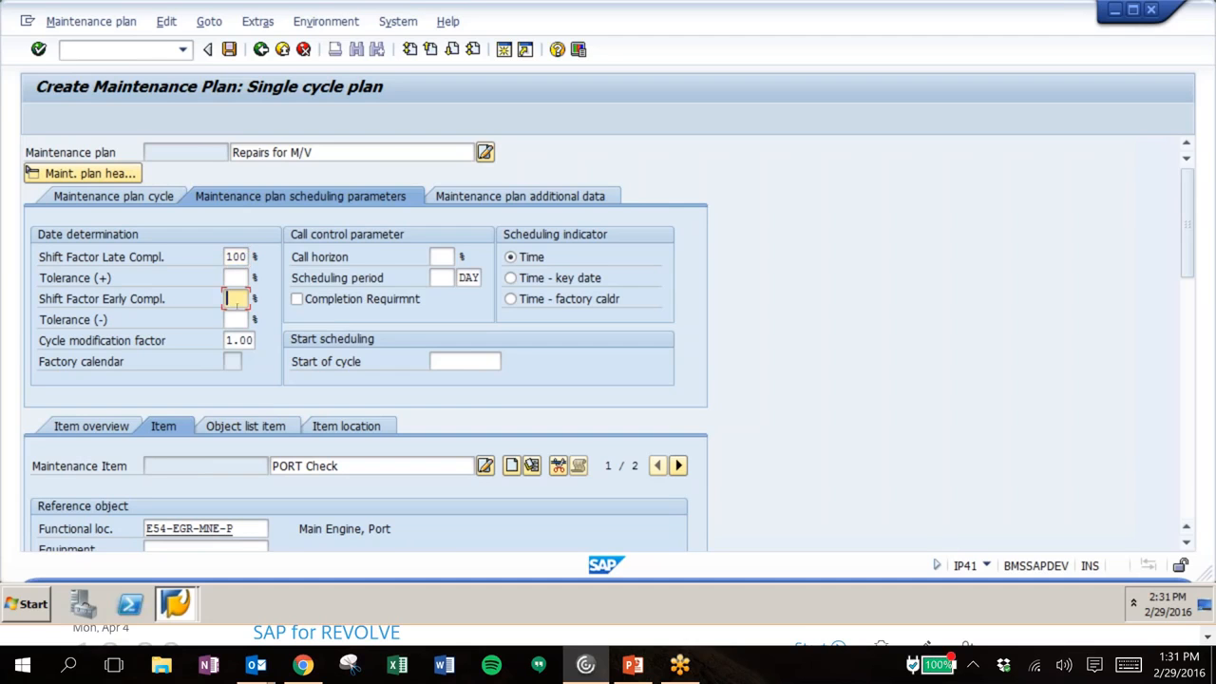
text(100)
click(441, 254)
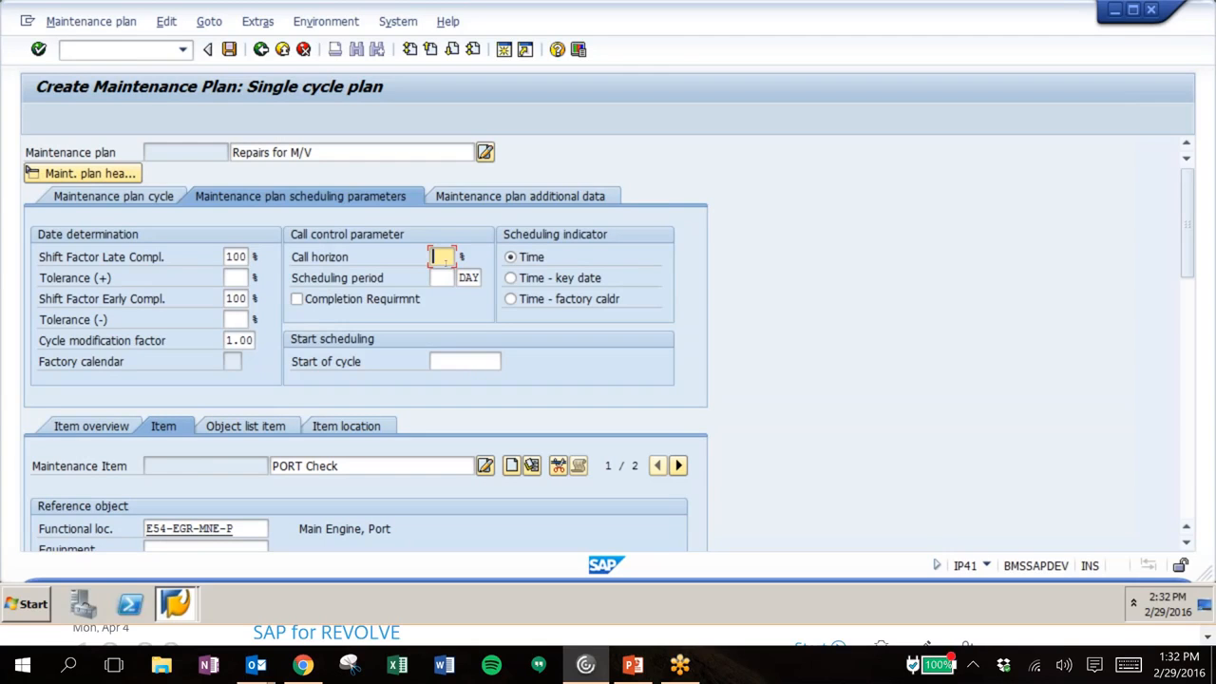
click(141, 198)
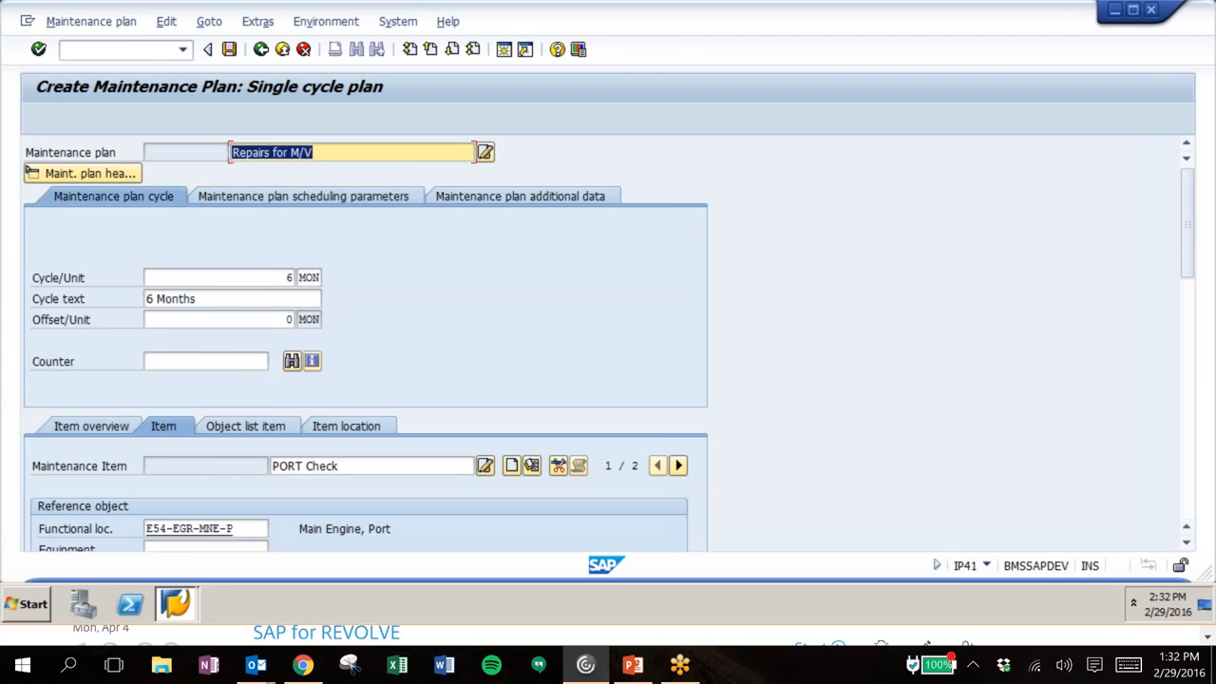
click(303, 196)
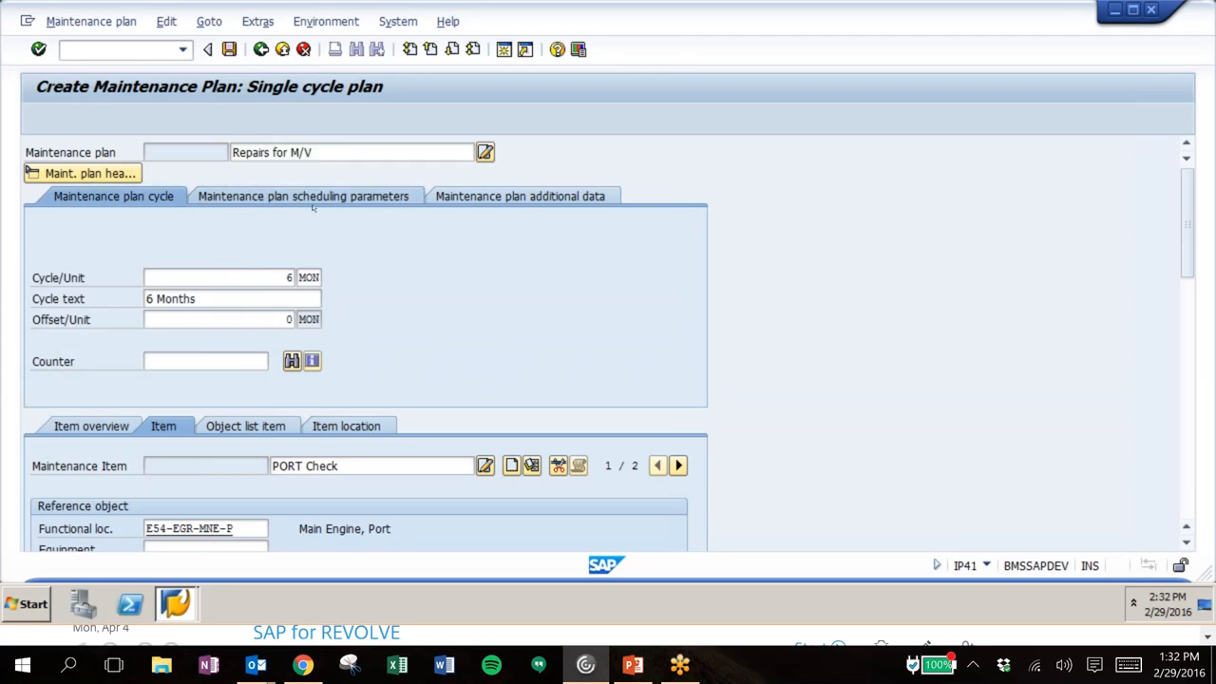
click(443, 255)
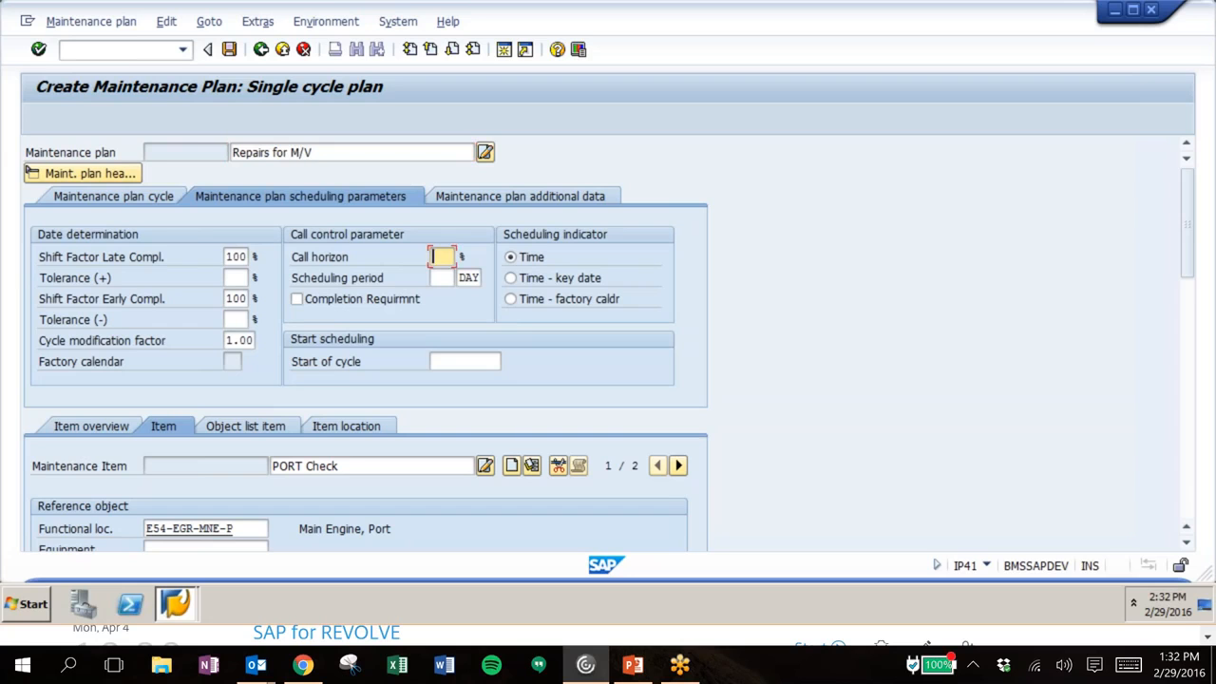
text(50)
double_click(438, 257)
key(BackSpace)
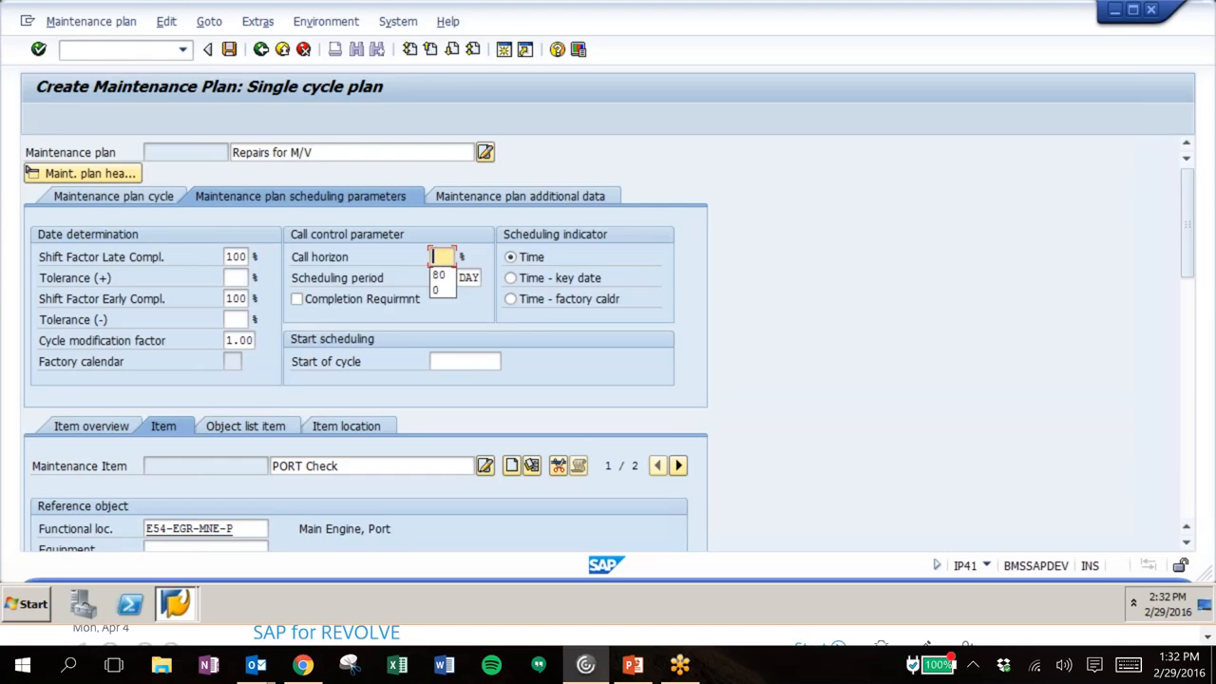
click(467, 257)
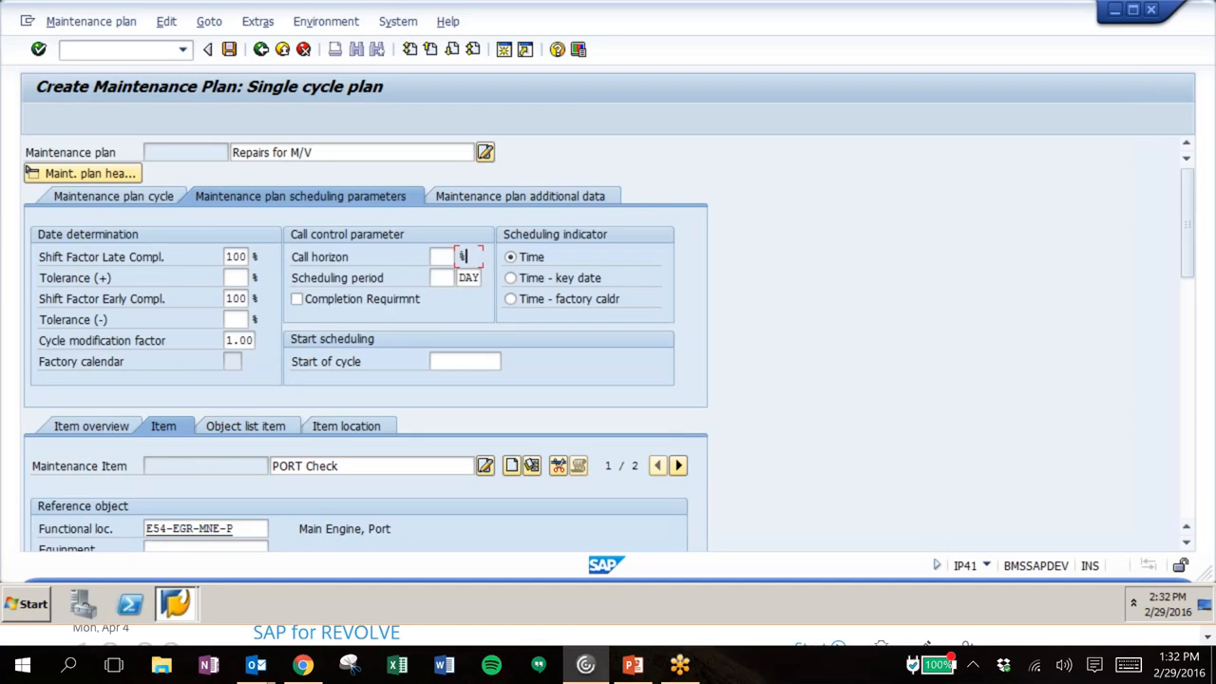
Step: Set the scheduling period to 10 yr and enable the completion requirement for the plan
click(437, 278)
text(10)
key(Tab)
text(ye)
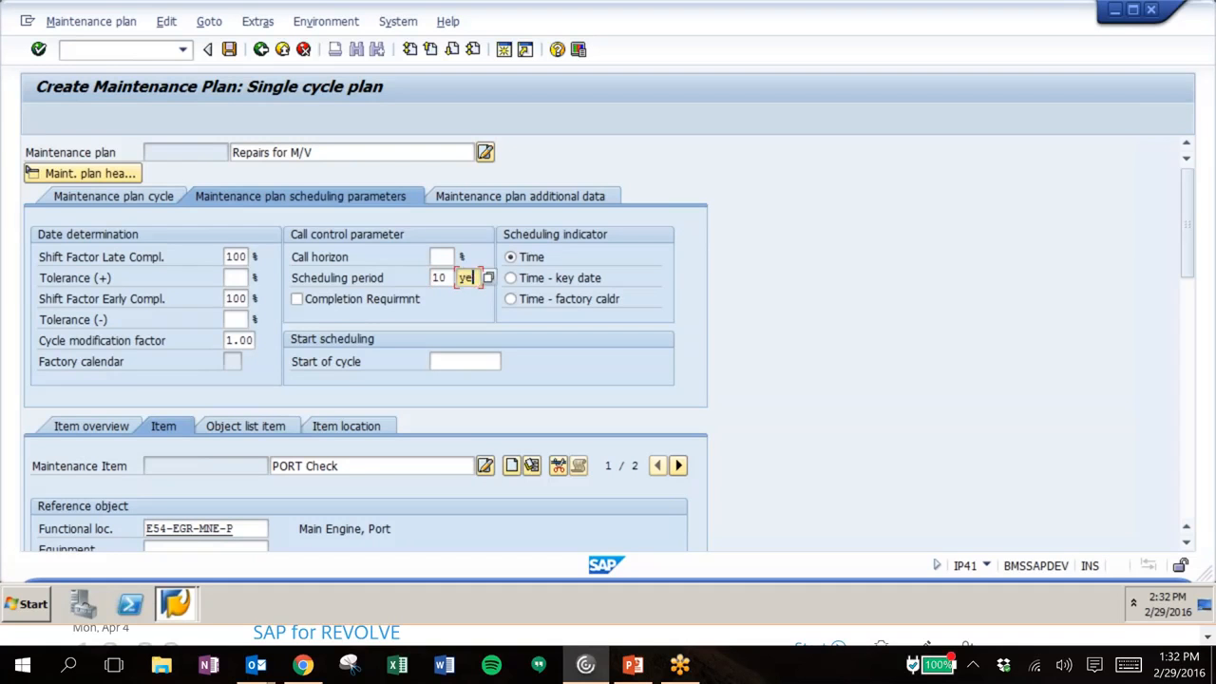
click(296, 299)
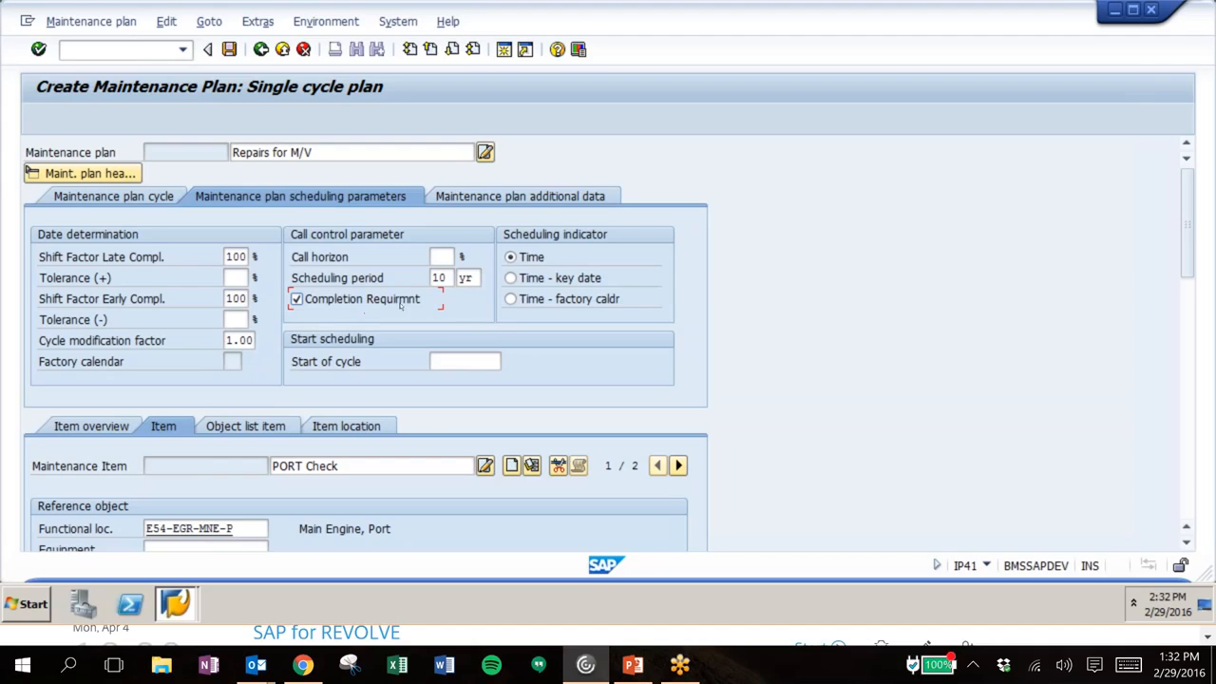
click(442, 361)
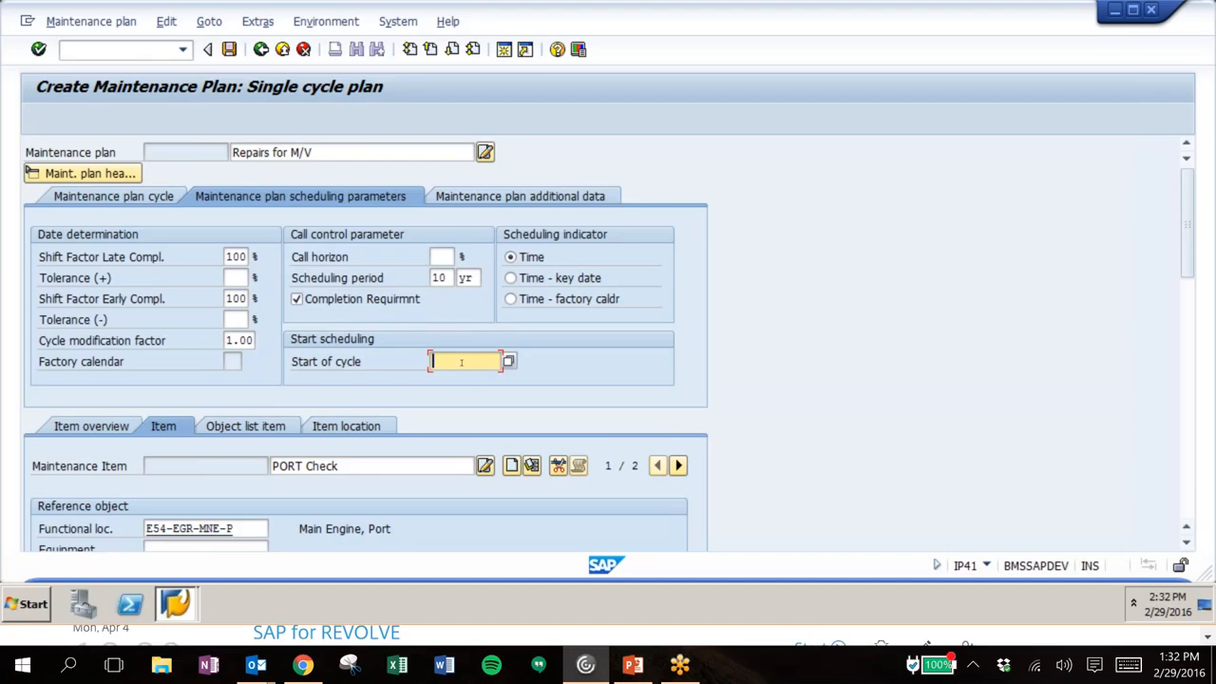
Step: Assign the sort field 0001-MECHANIK (Planning plant-Mechanical work center) in the plan's additional data
click(466, 202)
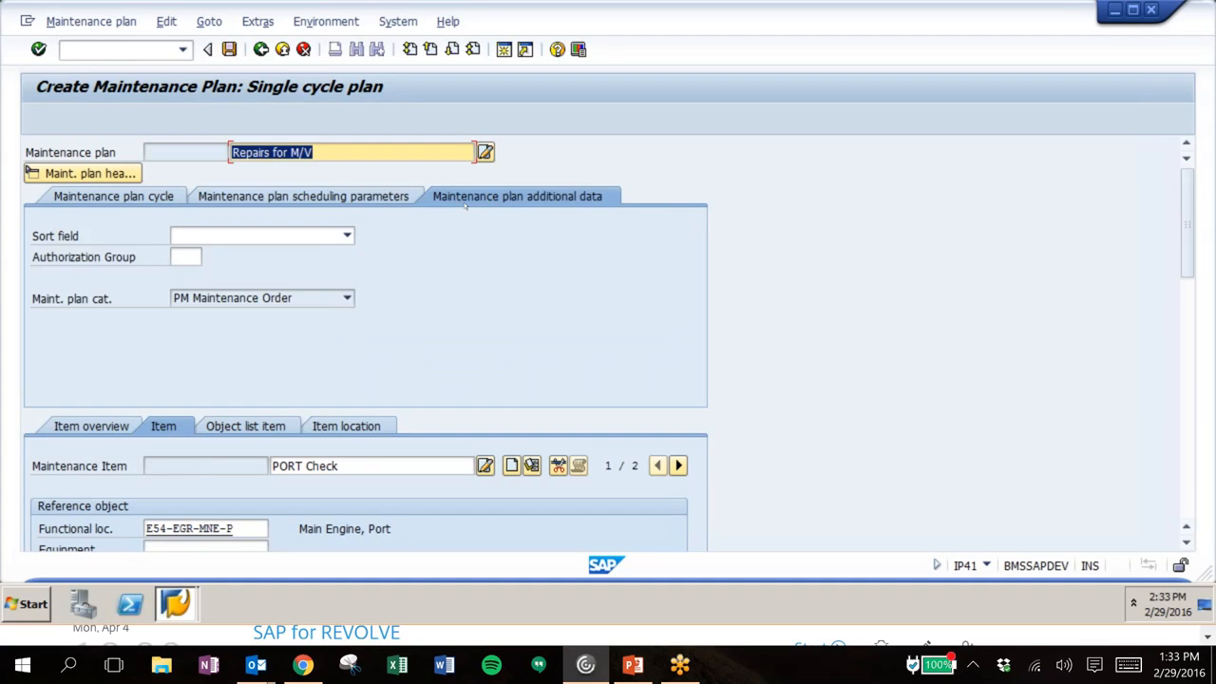
click(347, 235)
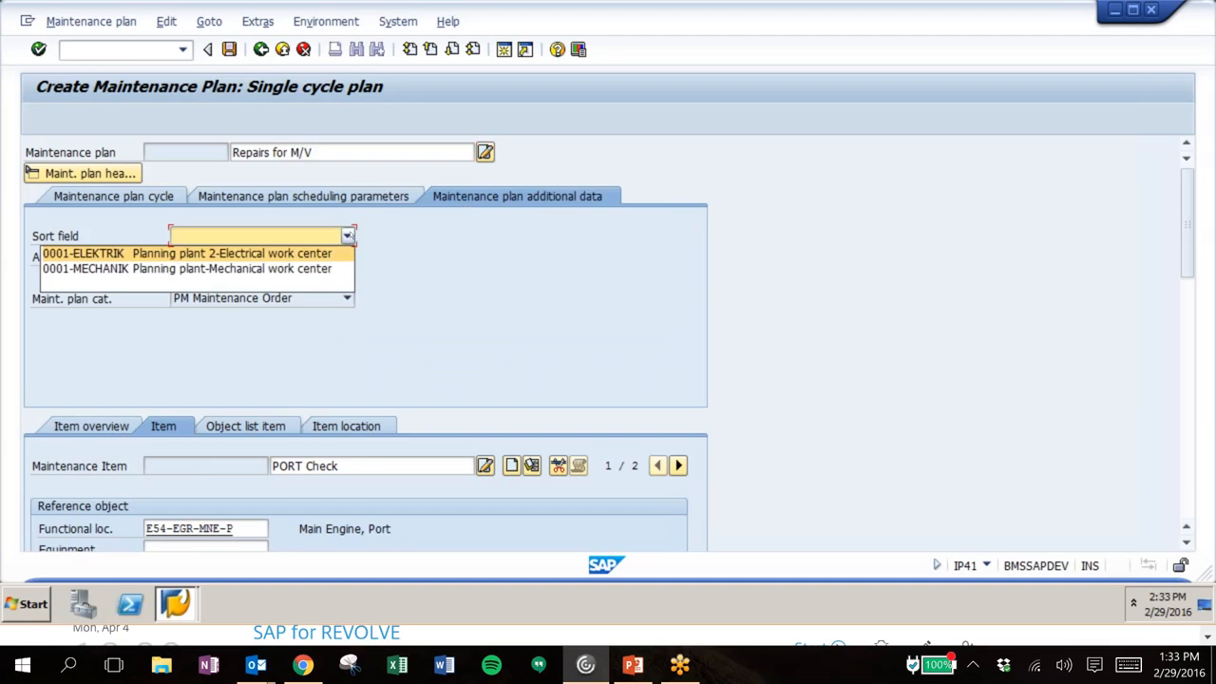
click(225, 269)
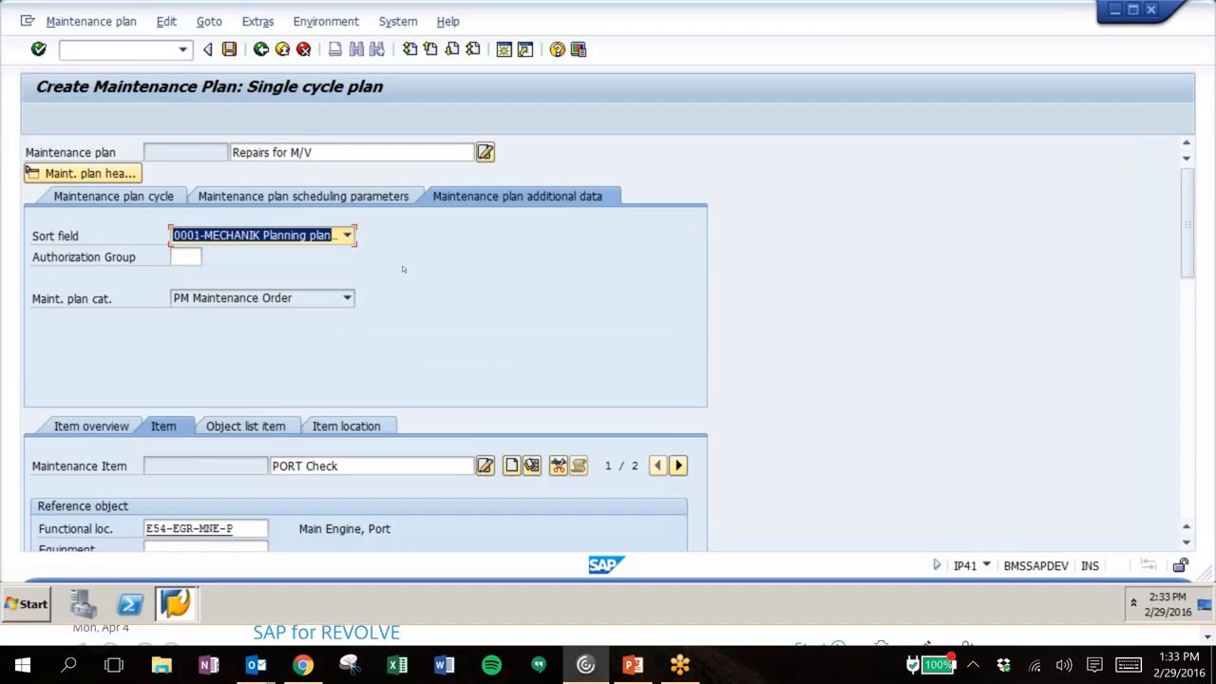
click(200, 257)
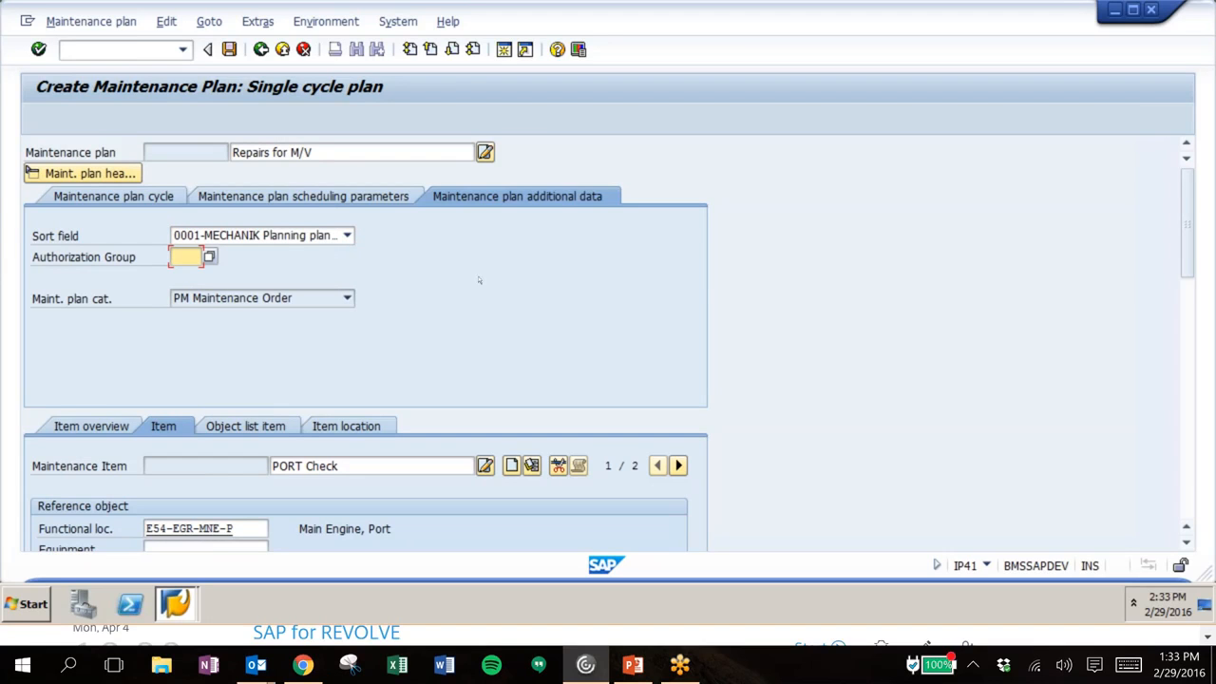
scroll(480, 281, down, 1)
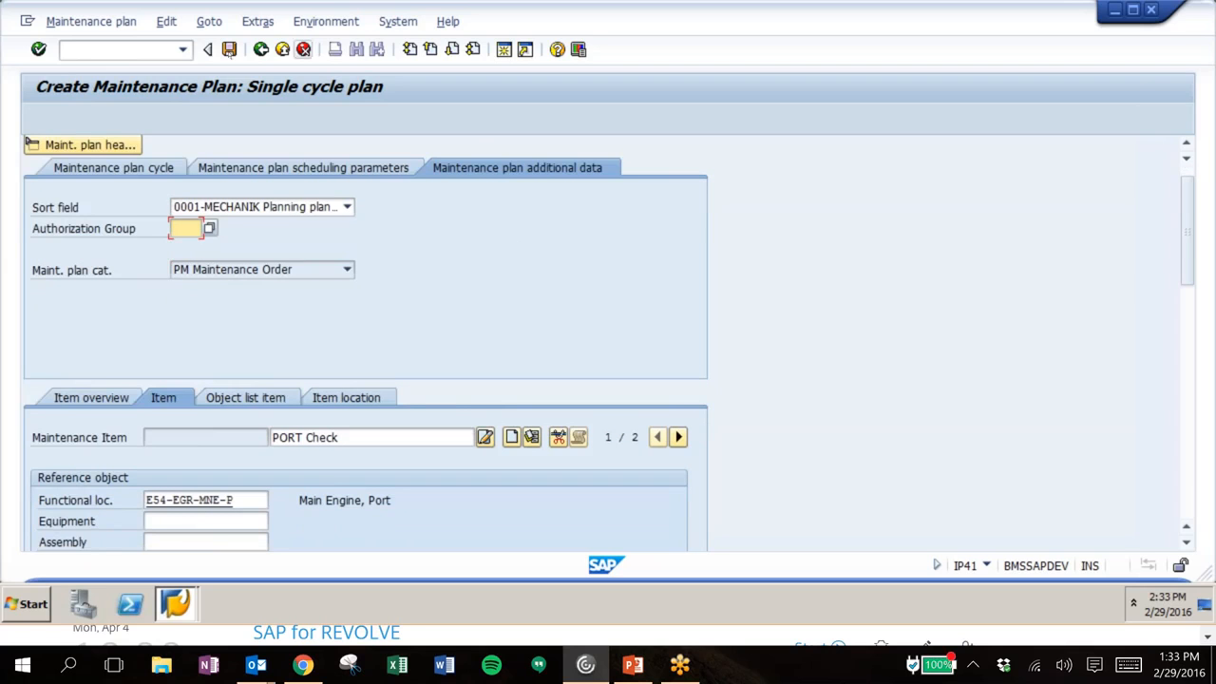
Step: Save the maintenance plan with a cycle start of 02/28/2015
click(228, 51)
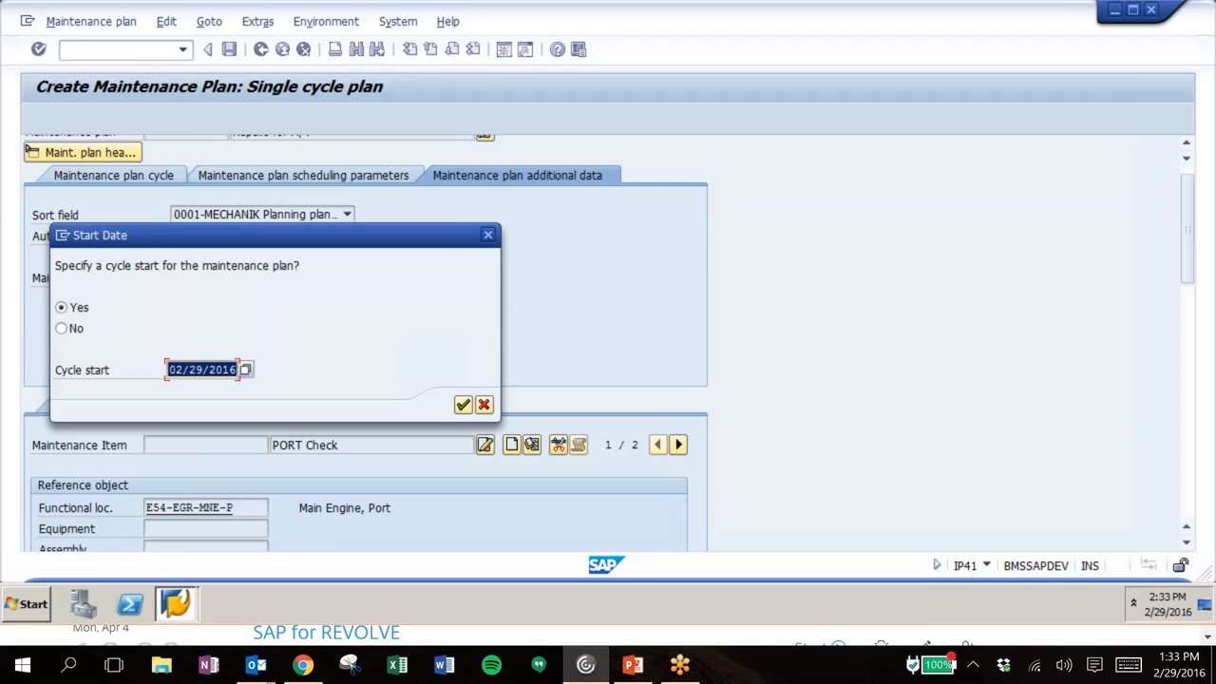
click(230, 369)
drag(230, 370, 237, 370)
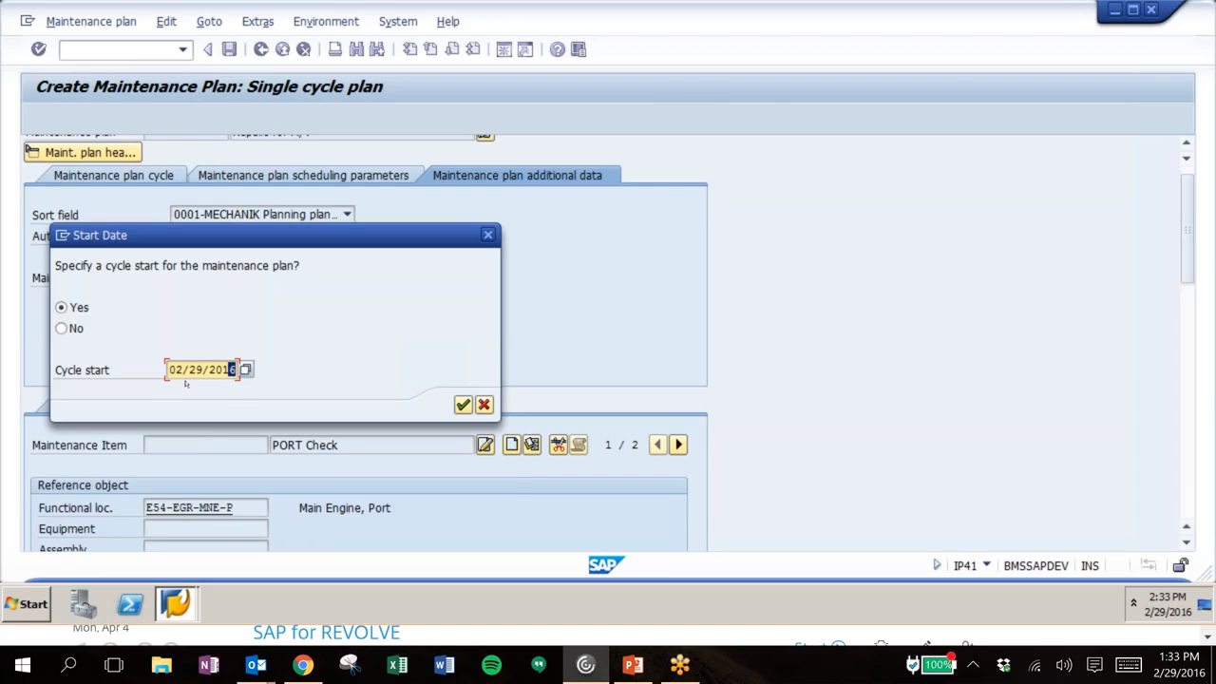
text(5)
key(Return)
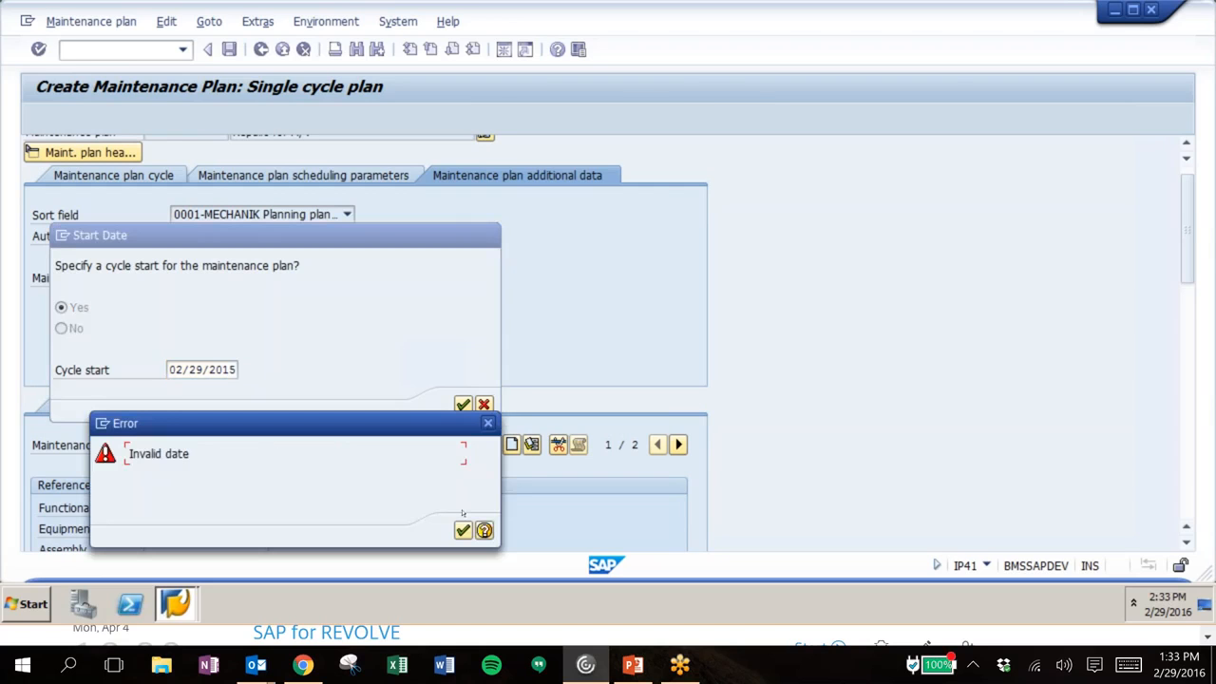
click(462, 529)
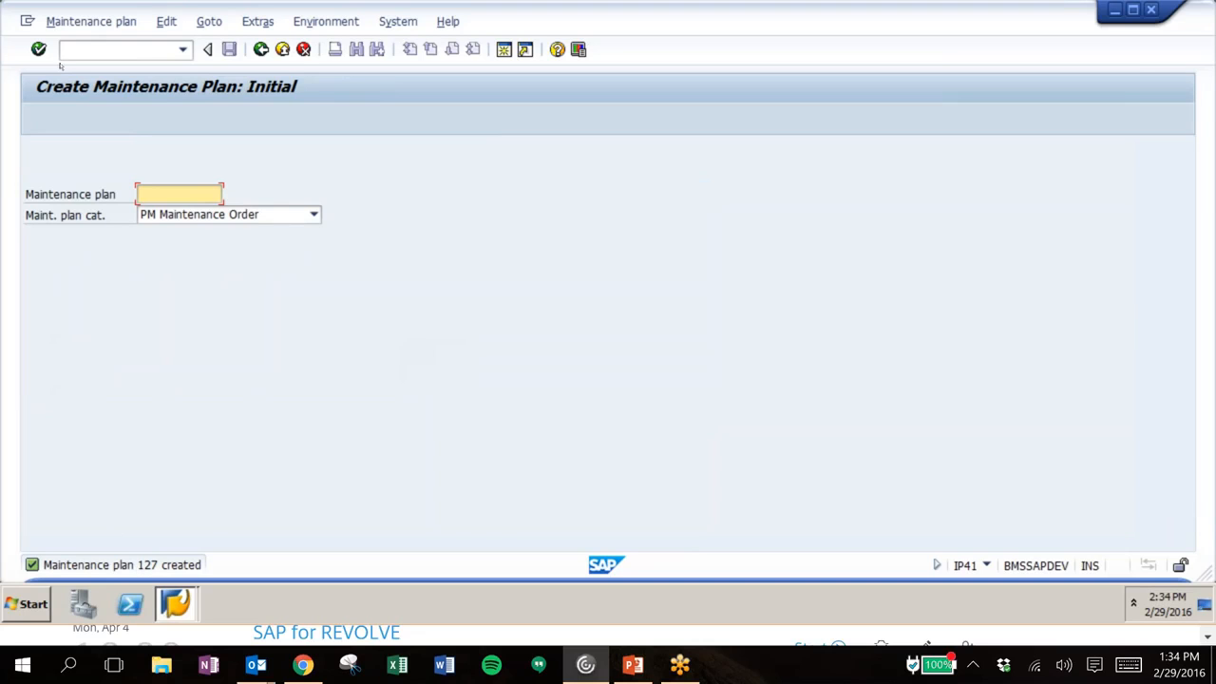
Step: Go to the maintenance plan scheduling transaction IP10 and open plan 127 for scheduling
click(94, 50)
text(/nip)
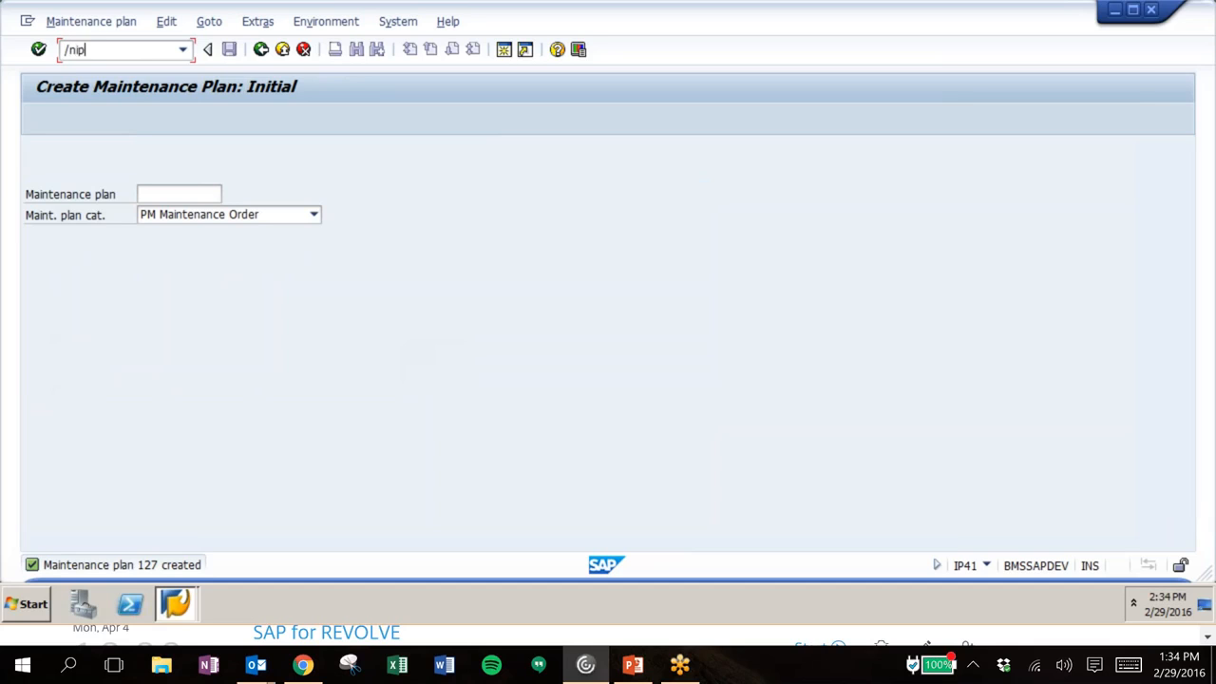
text(1)
text(0)
key(Return)
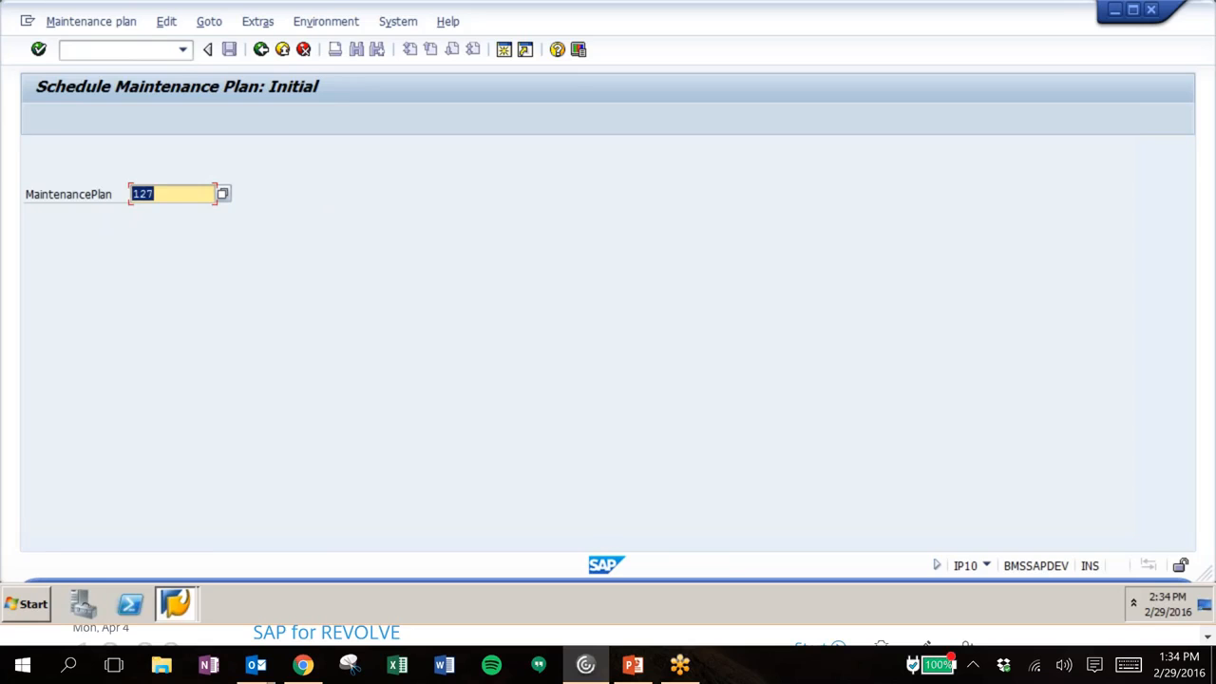
key(Return)
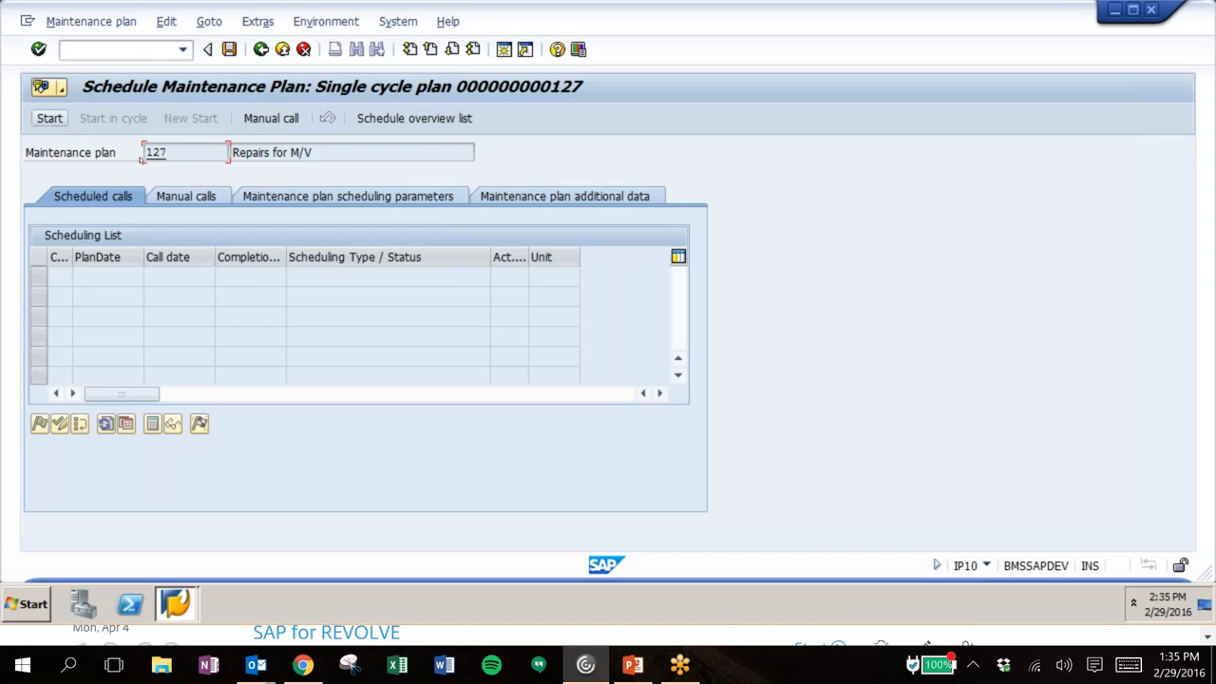
Step: Start the plan's scheduling with a cycle start of 02/28/2015 and look through the scheduled calls
click(49, 117)
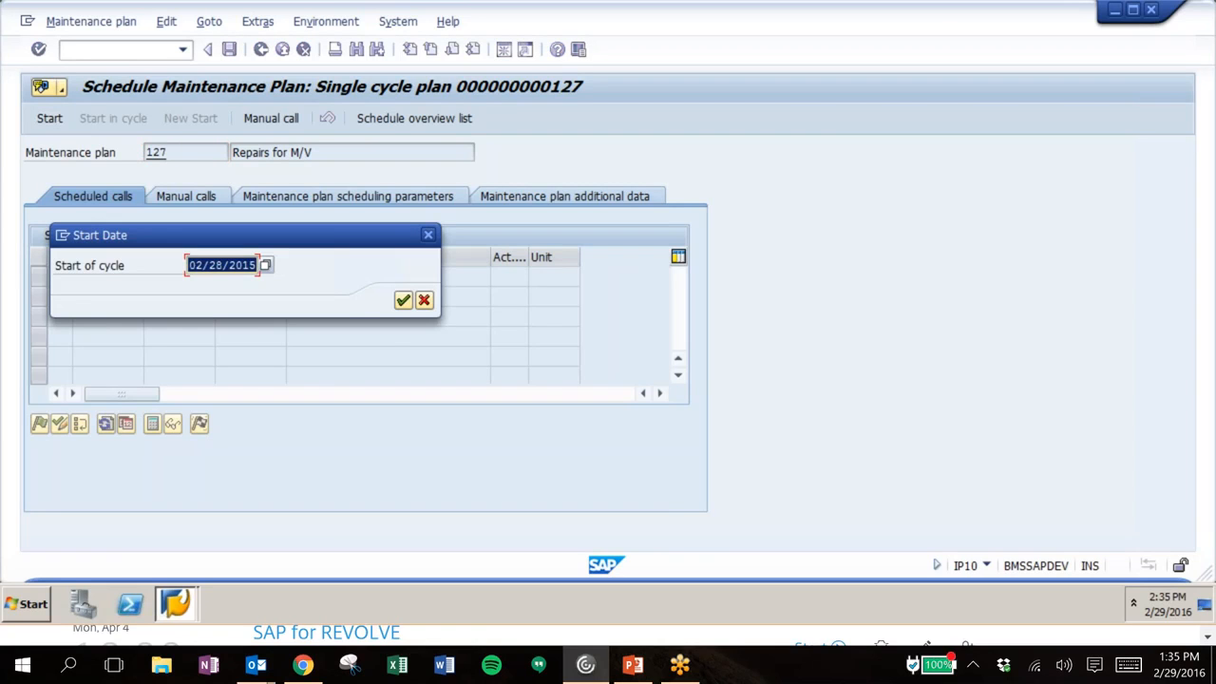
click(403, 300)
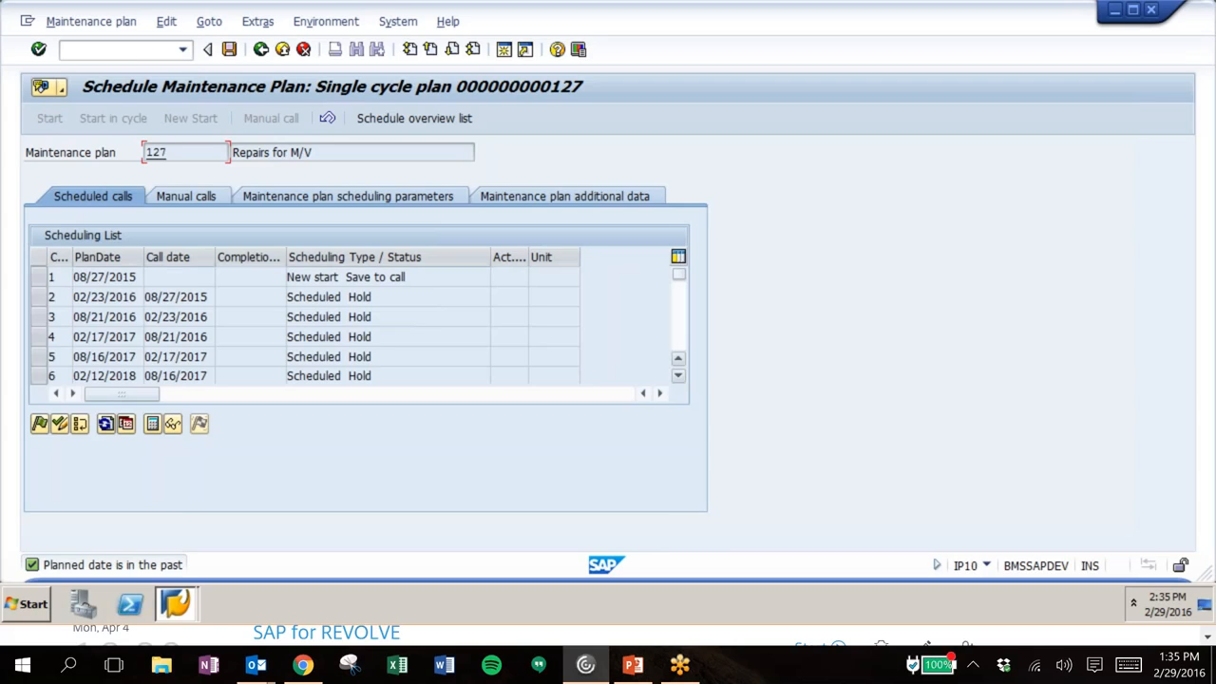
click(679, 377)
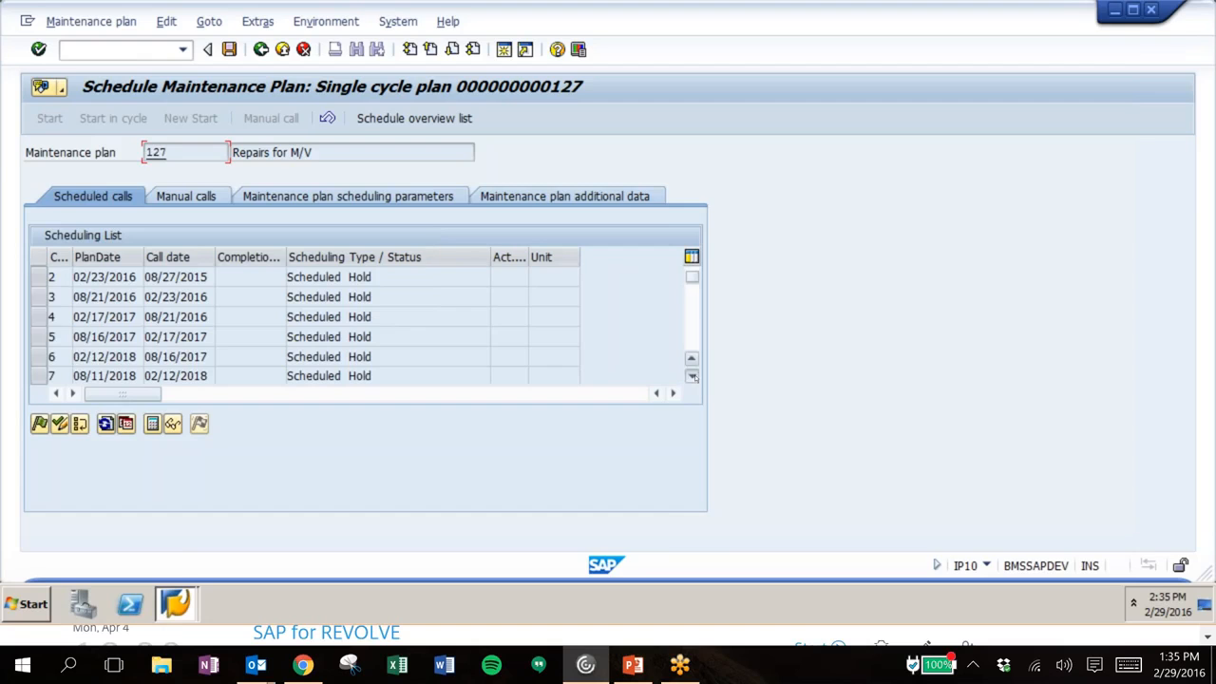
click(691, 376)
scroll(691, 376, down, 3)
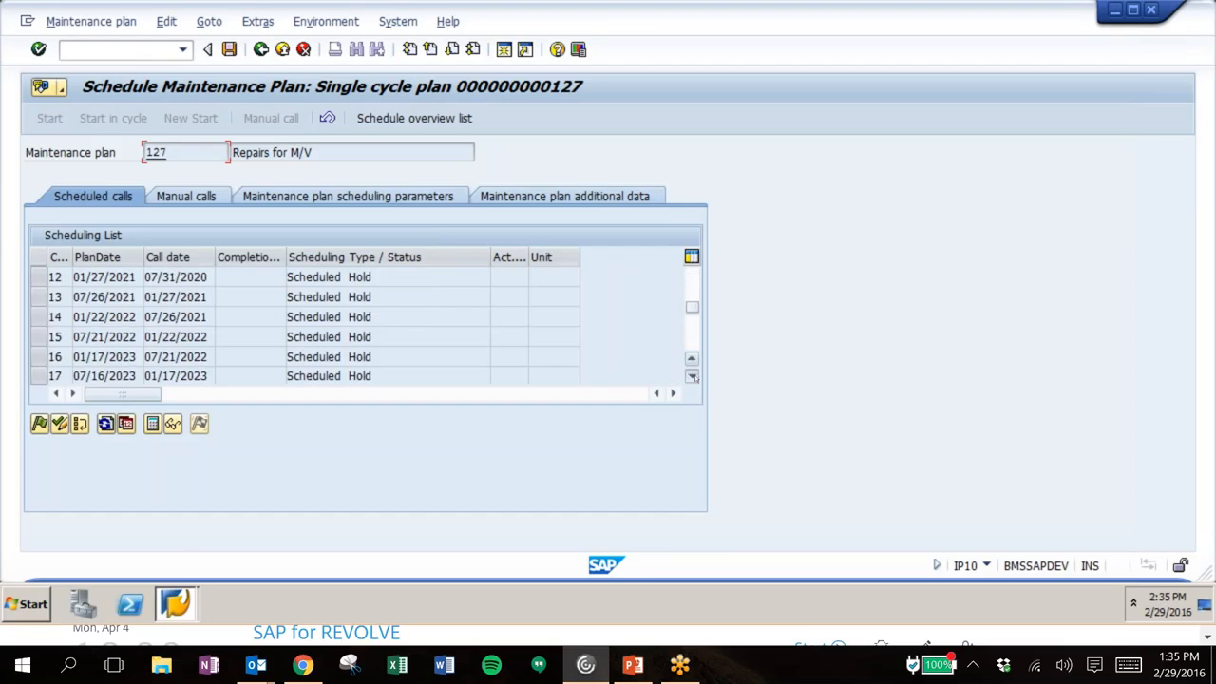
scroll(692, 376, down, 7)
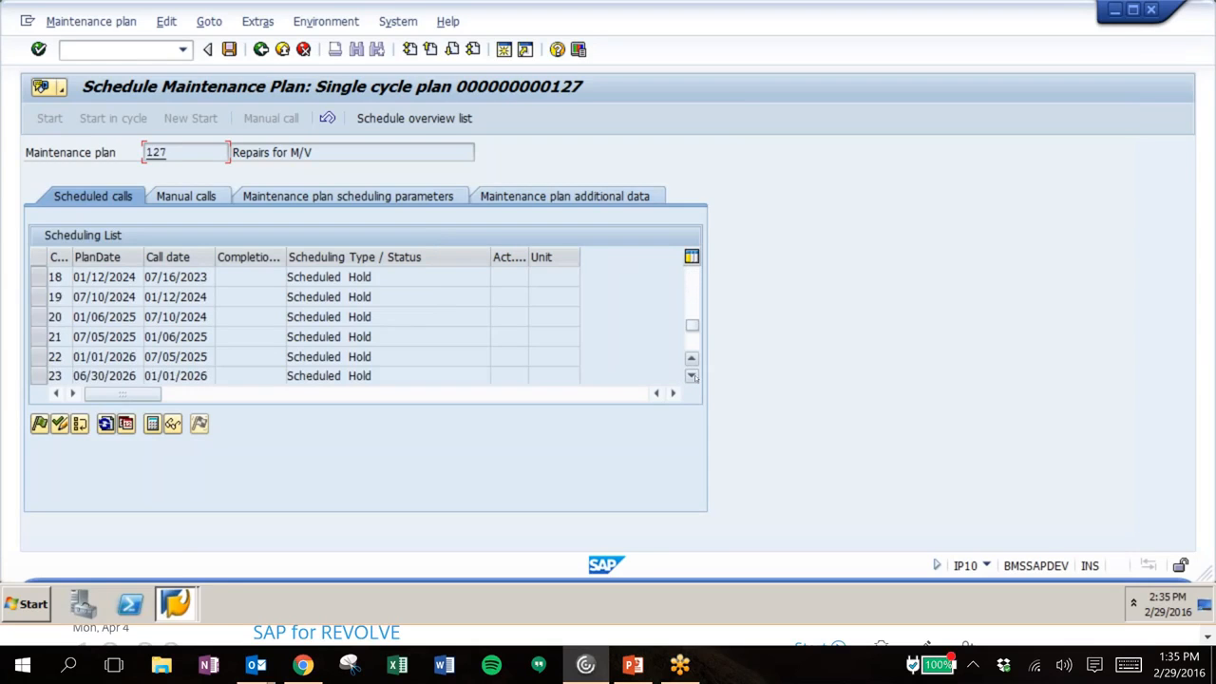
drag(694, 329, 697, 271)
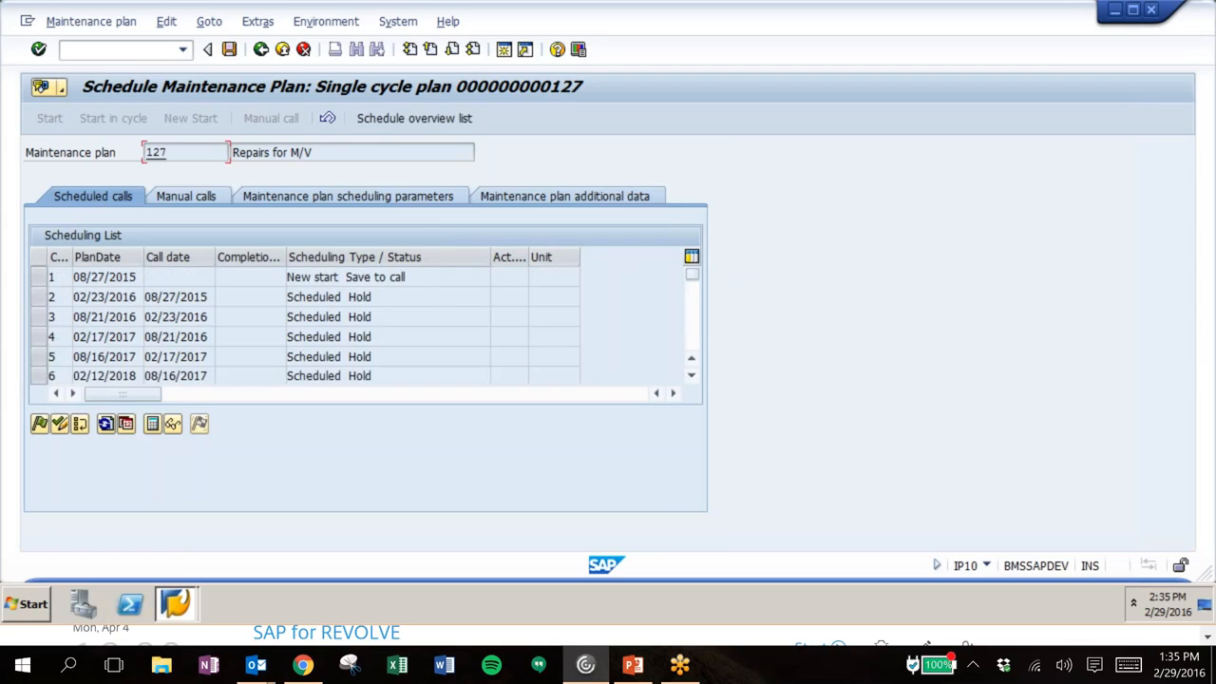
Step: Save the scheduling of maintenance plan 127 to release its first call, and acknowledge the order creation messages
click(38, 276)
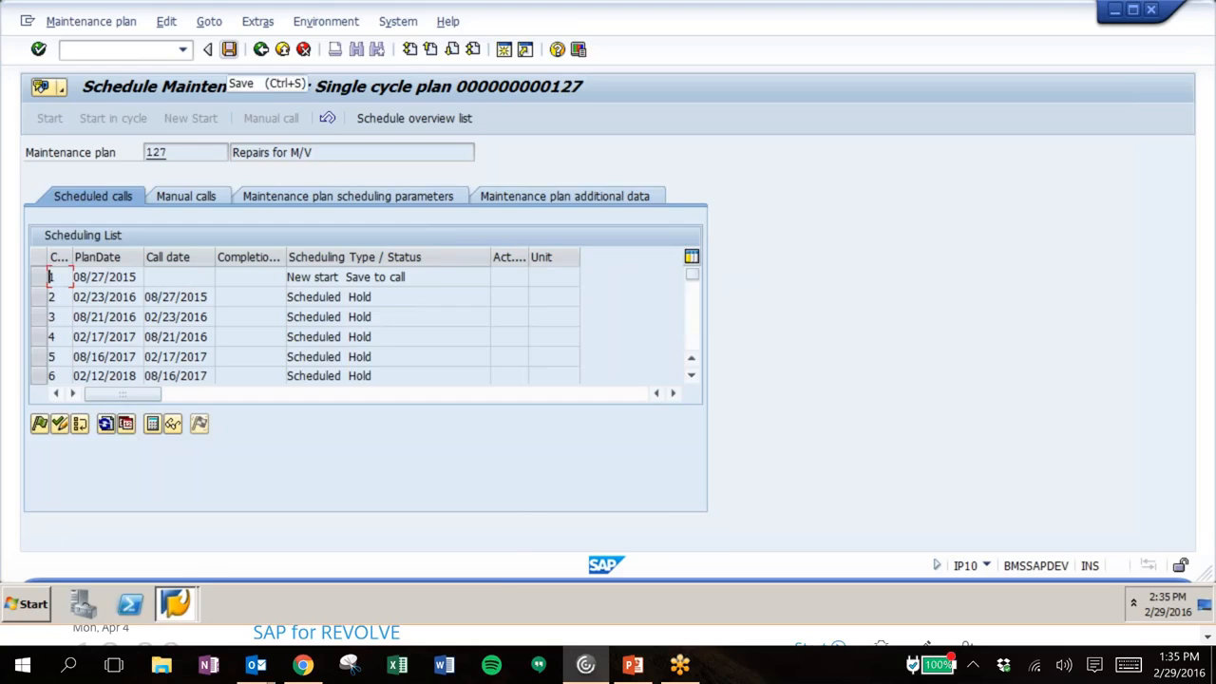
click(229, 49)
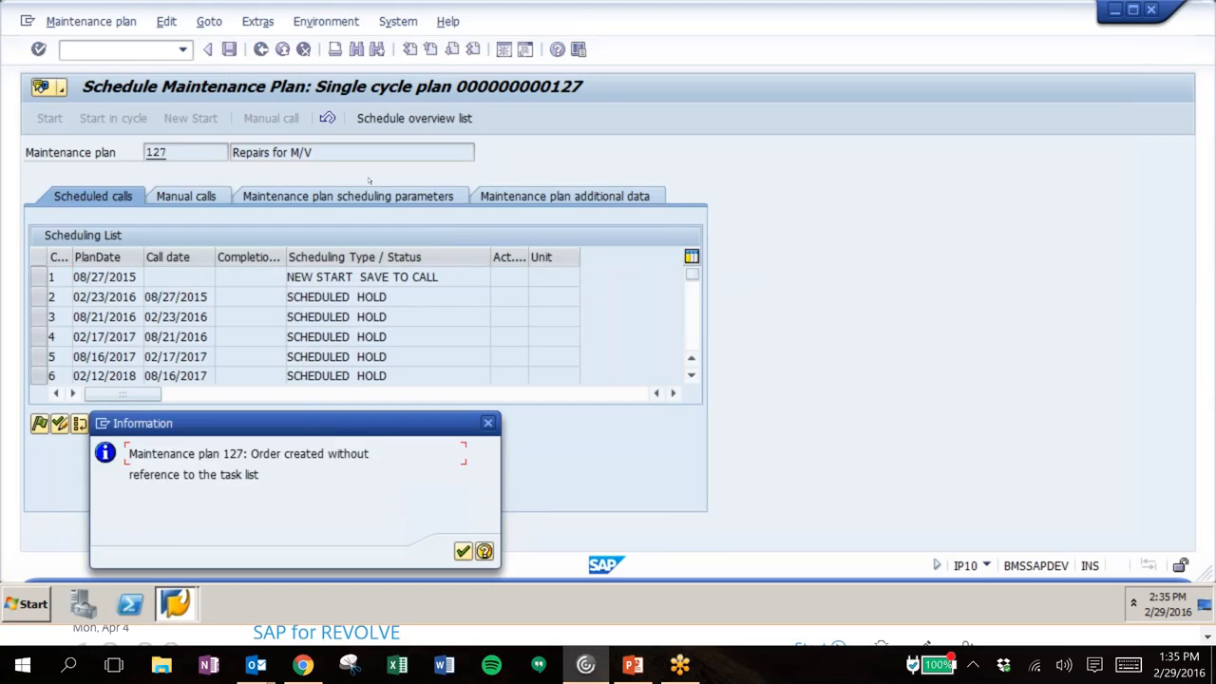
key(Return)
key(Return)
key(Return)
key(Return)
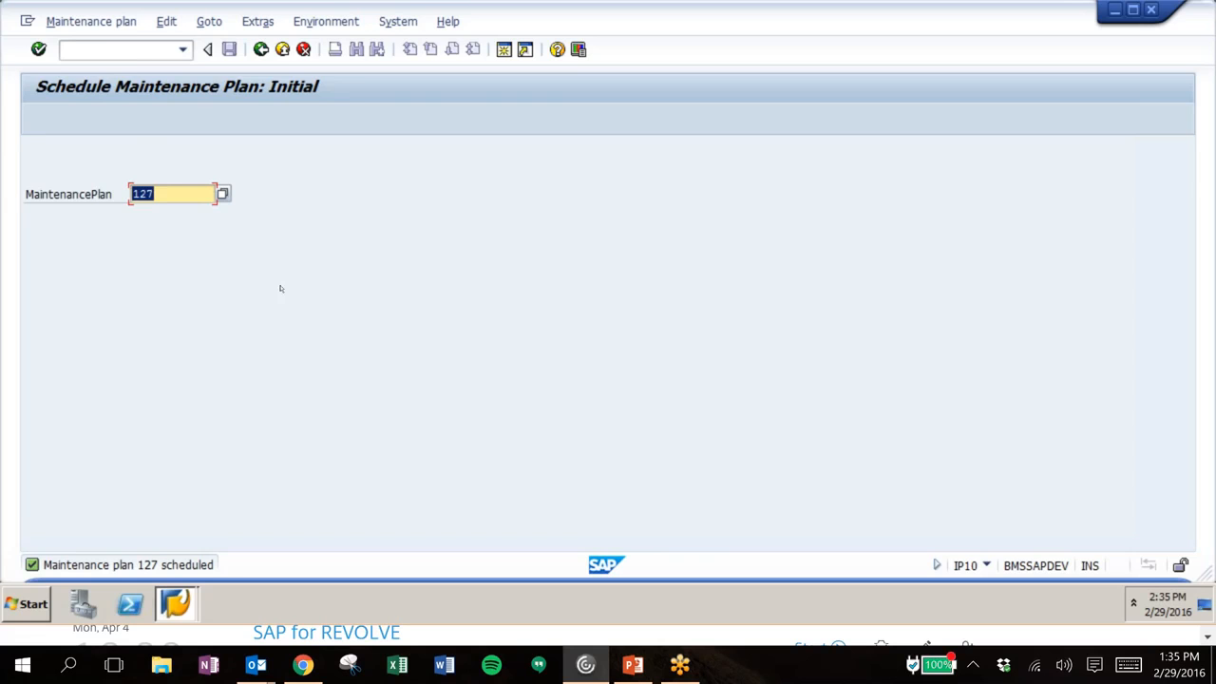
Step: Reopen plan 127 for scheduling and display the call objects of call 1, planned for 08/27/2015
key(Return)
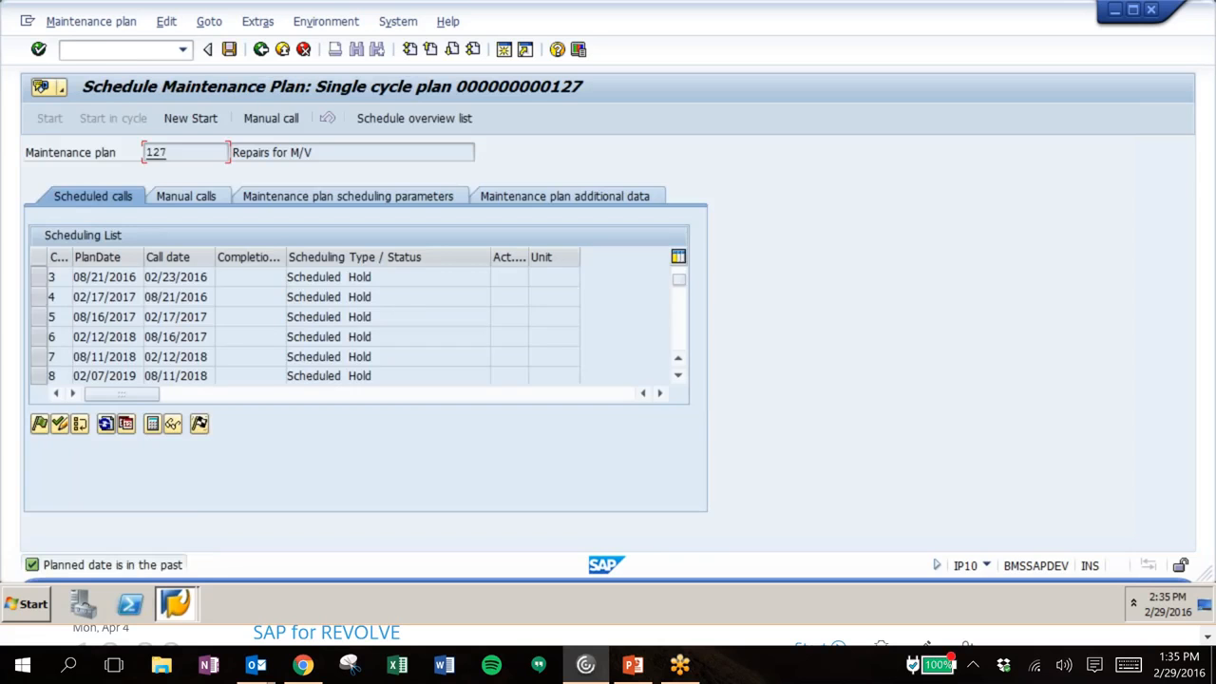
key(Return)
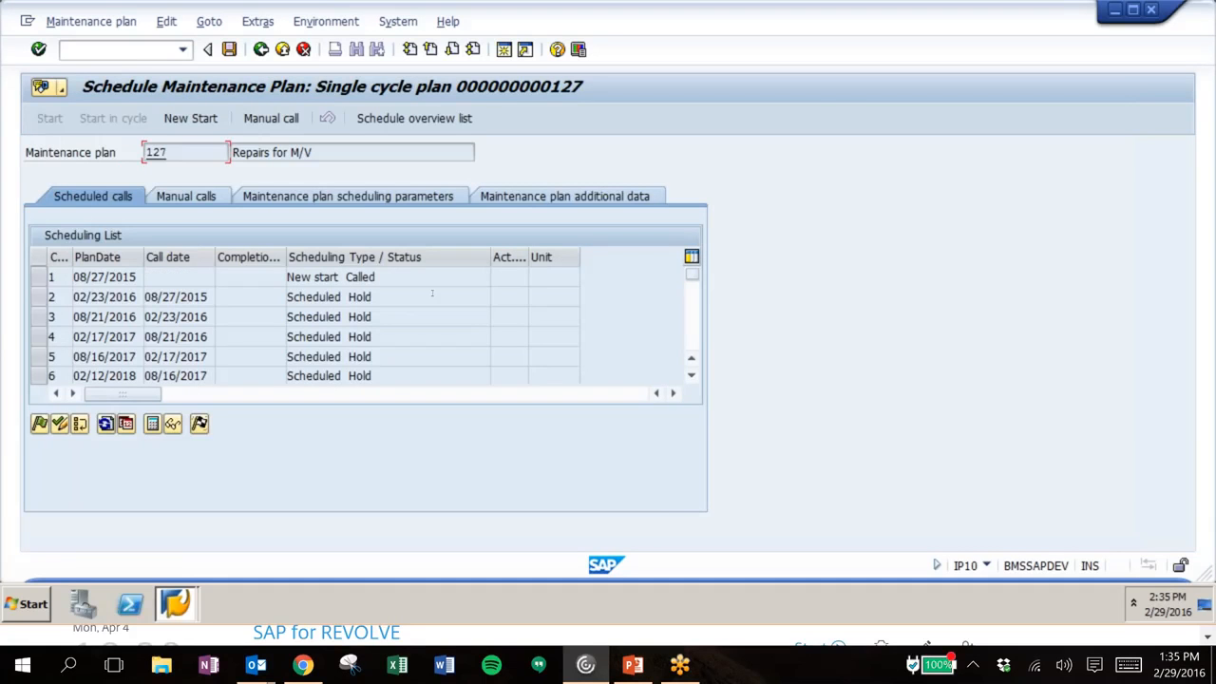
click(80, 277)
click(46, 276)
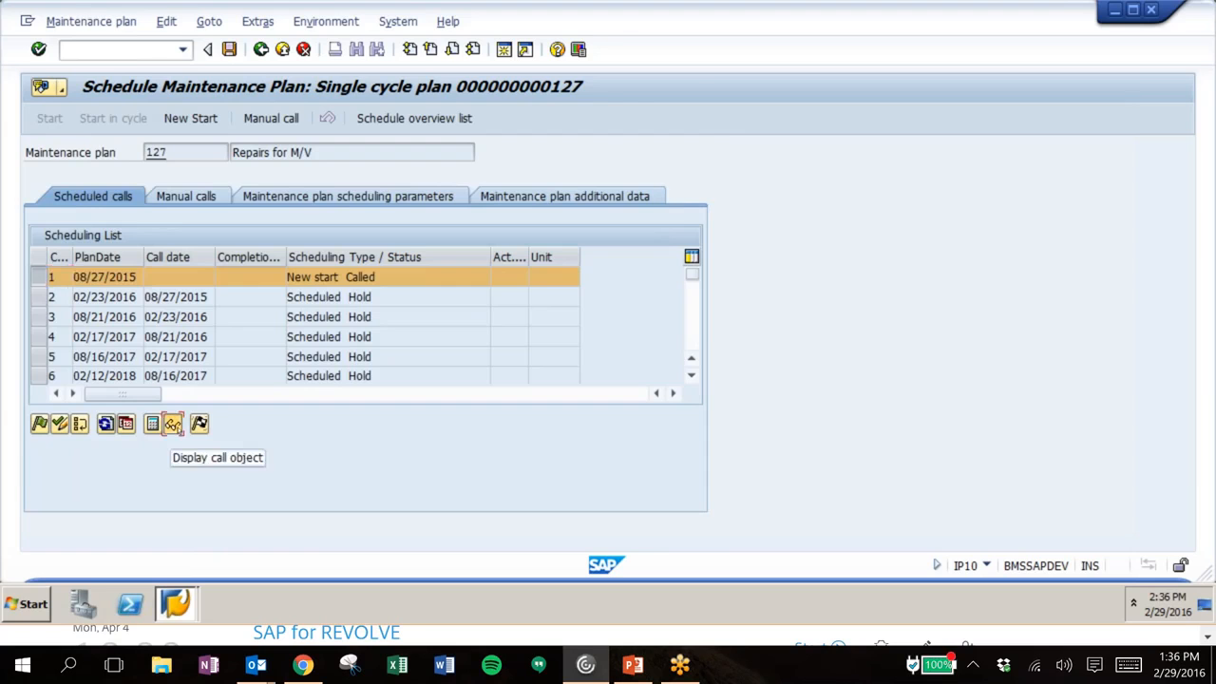
click(172, 424)
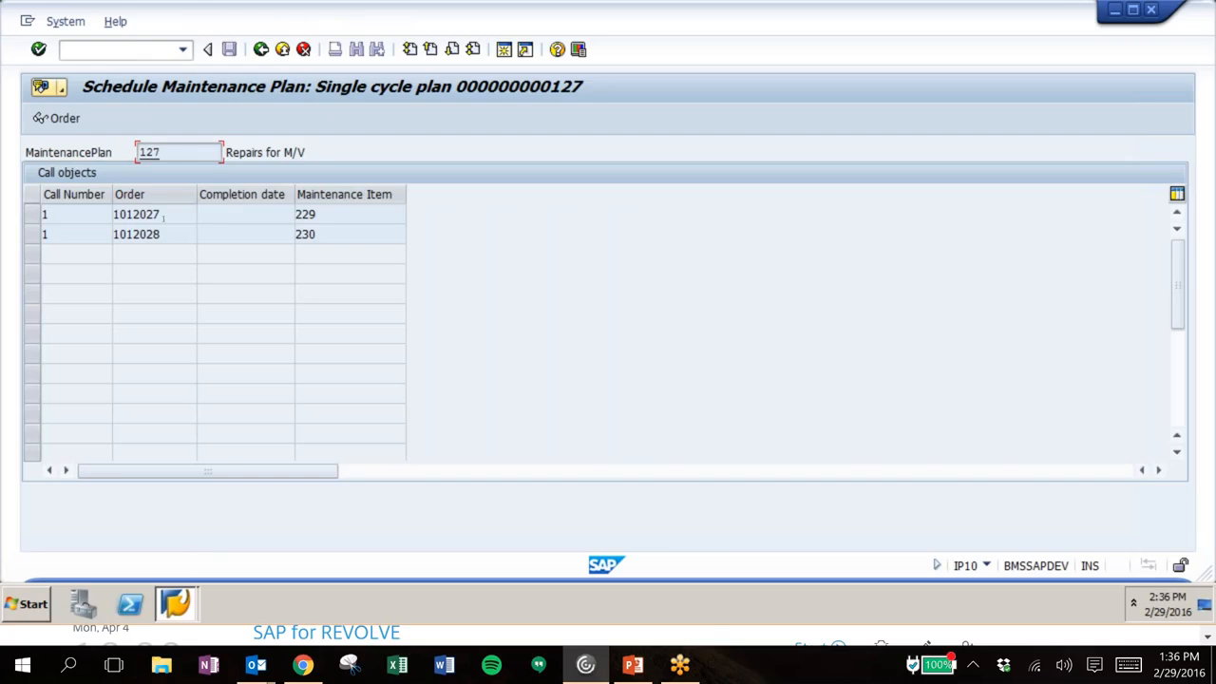
Step: Select both maintenance orders of call 1 and view the PORT Check and STBD Check order headers one after the other
click(33, 214)
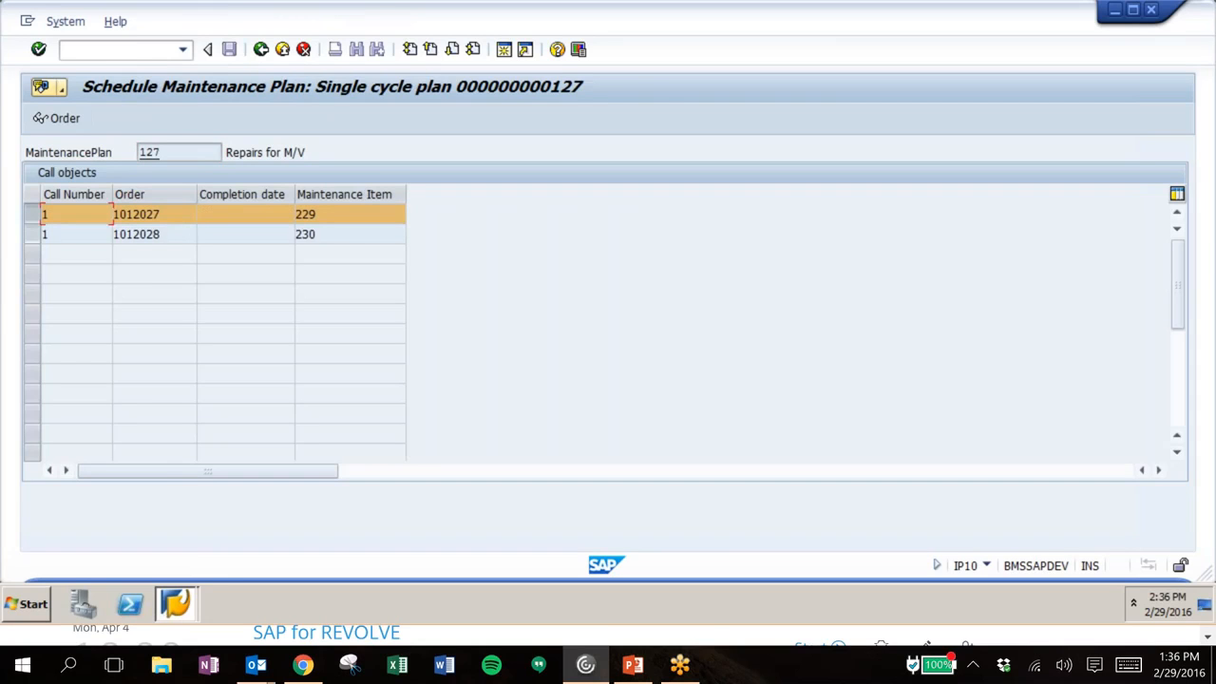
click(34, 234)
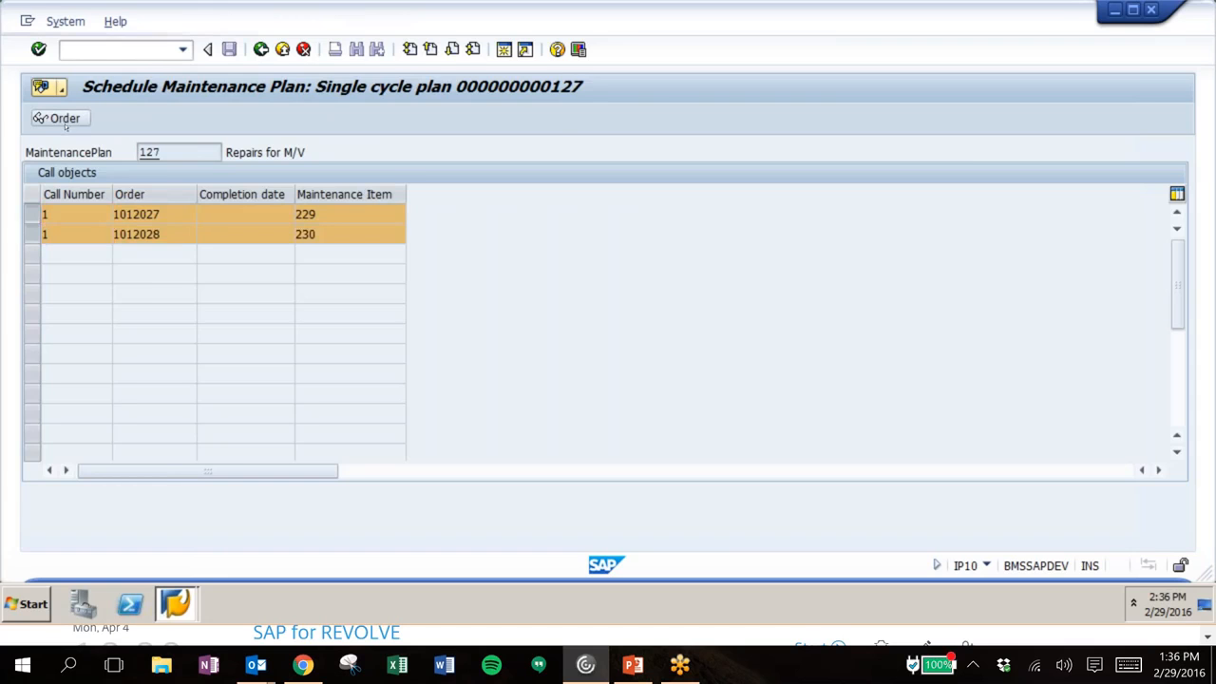
click(59, 119)
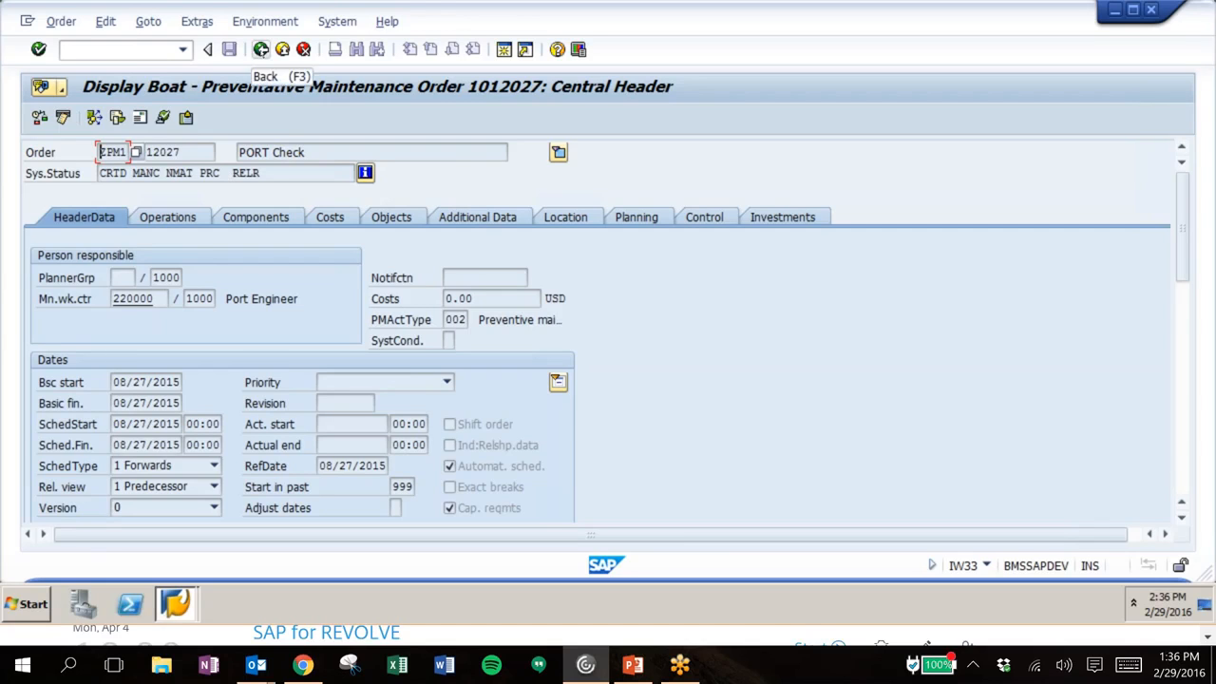
click(261, 49)
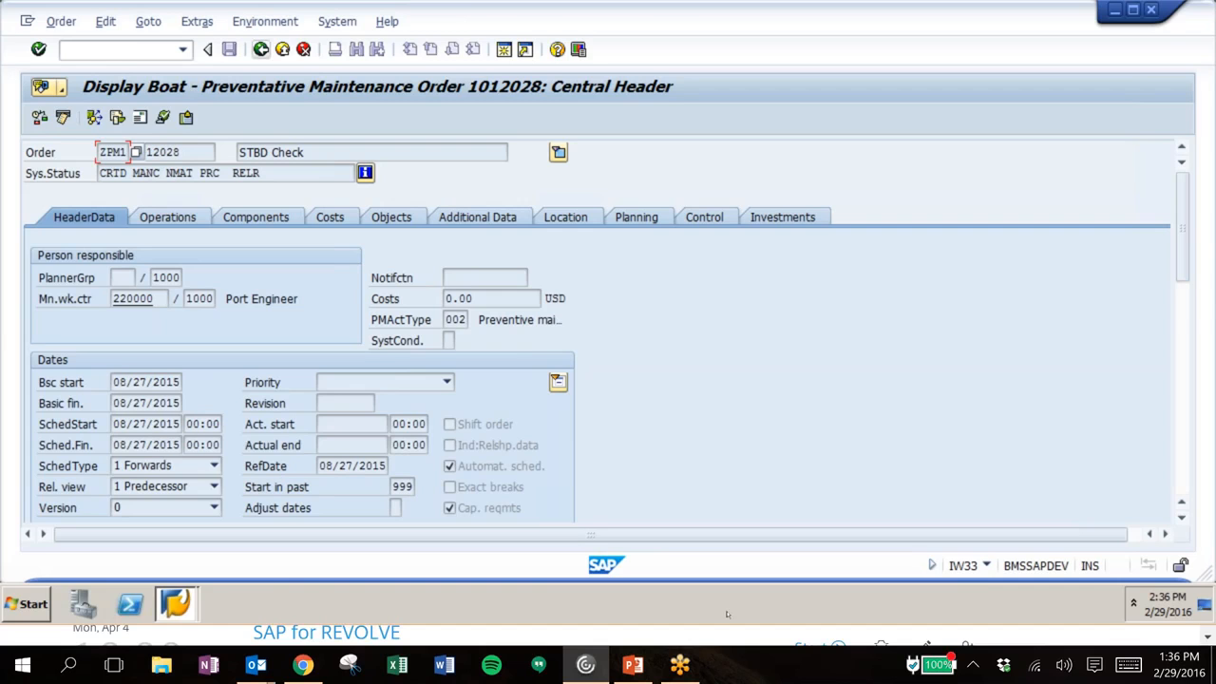
key(F3)
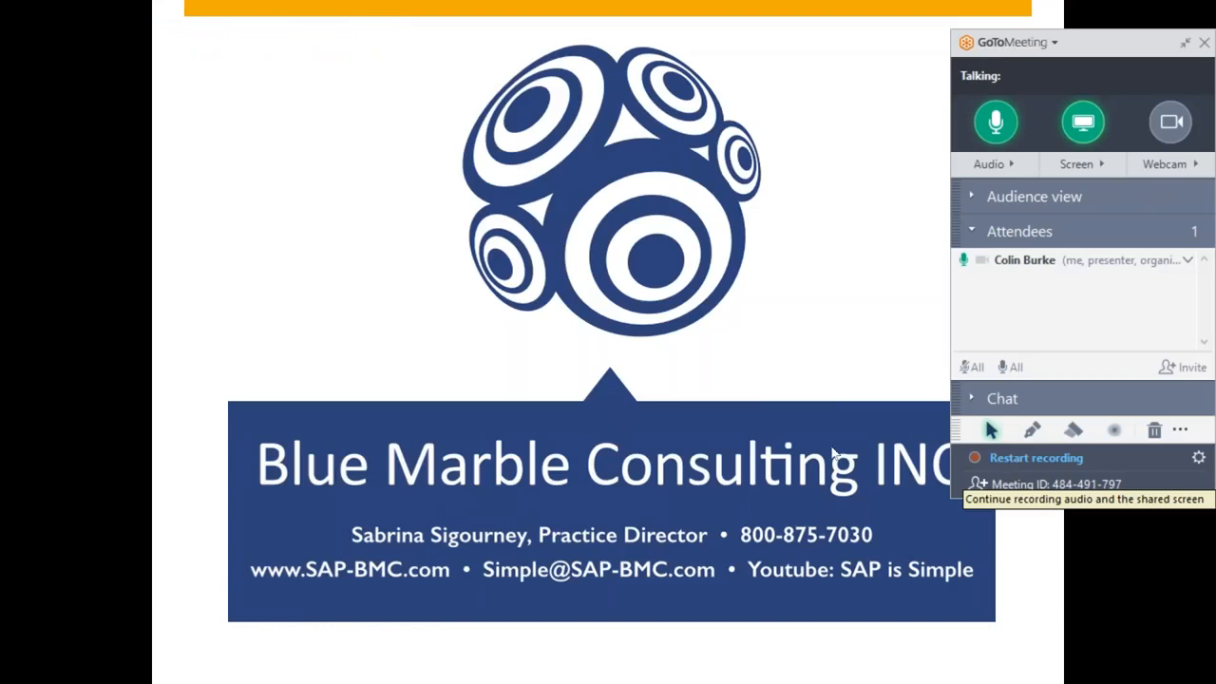
click(824, 394)
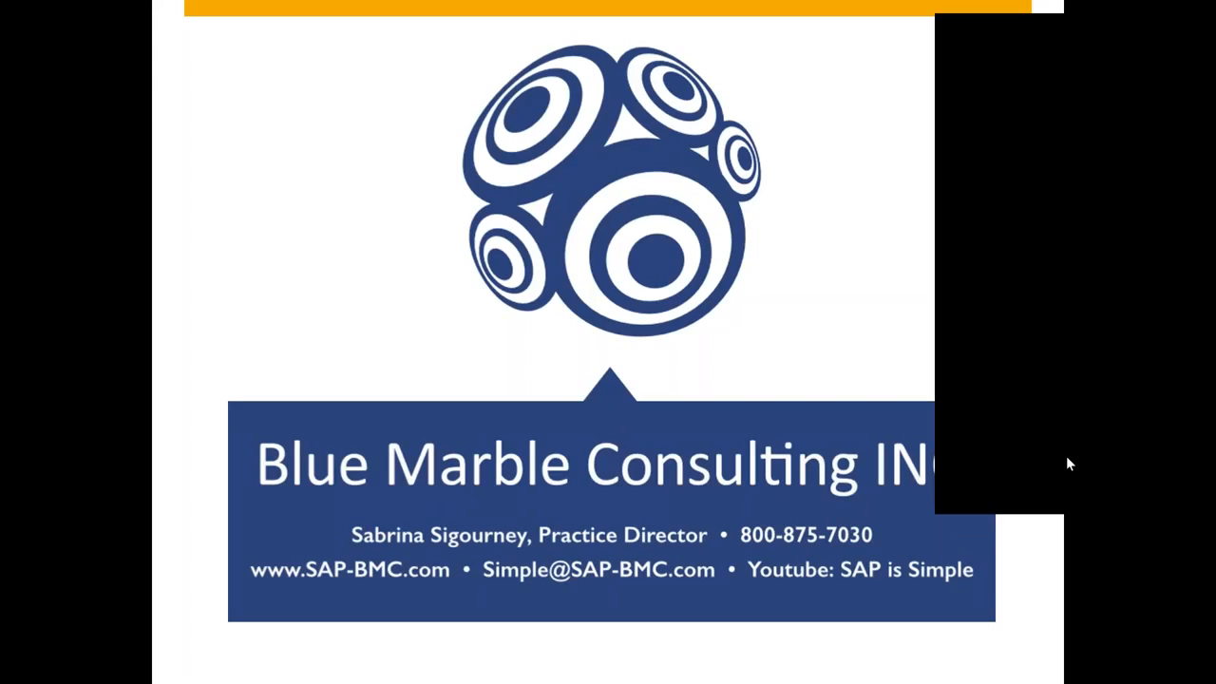